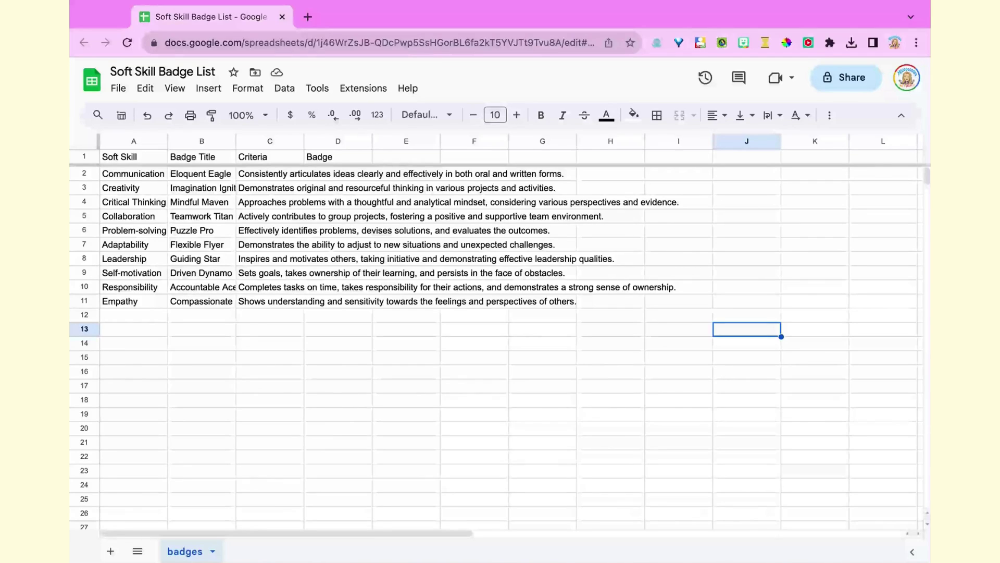
Select cells in the Badge Title, Criteria and Badge columns, then drag column C's border wider.
left_click_drag(208, 176, 208, 301)
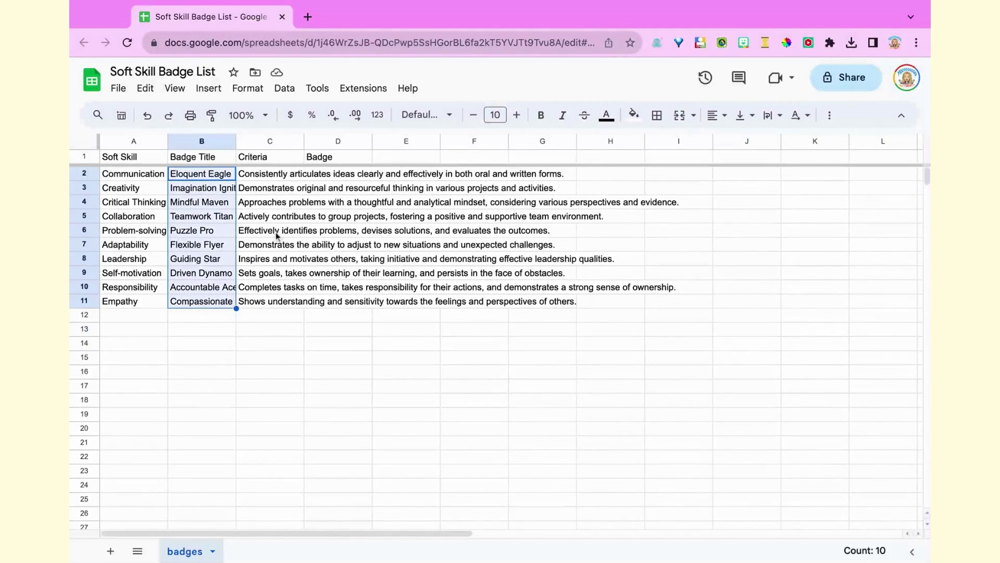
left_click(281, 174)
left_click_drag(282, 173, 281, 301)
left_click(342, 185)
left_click_drag(343, 185, 342, 244)
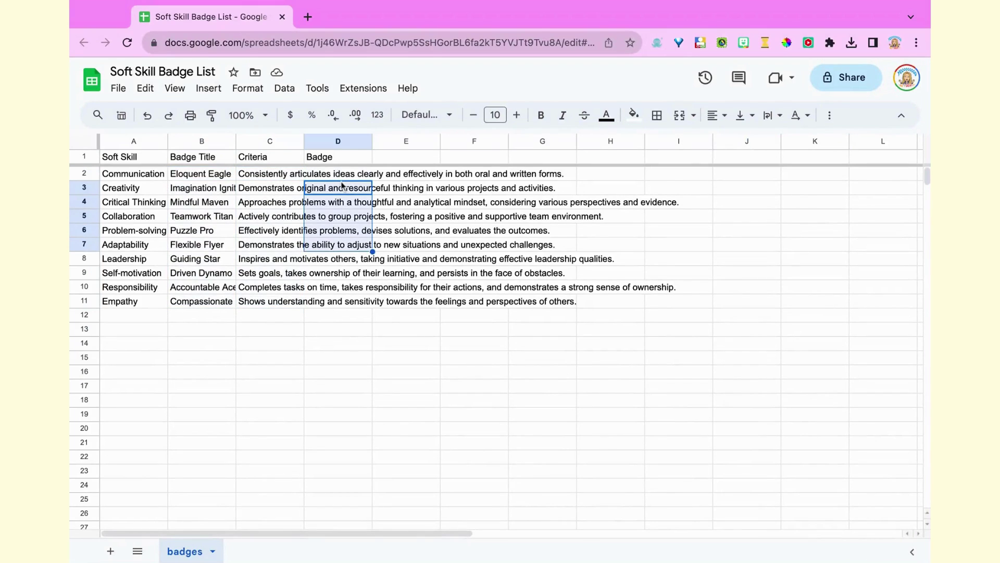
left_click(336, 286)
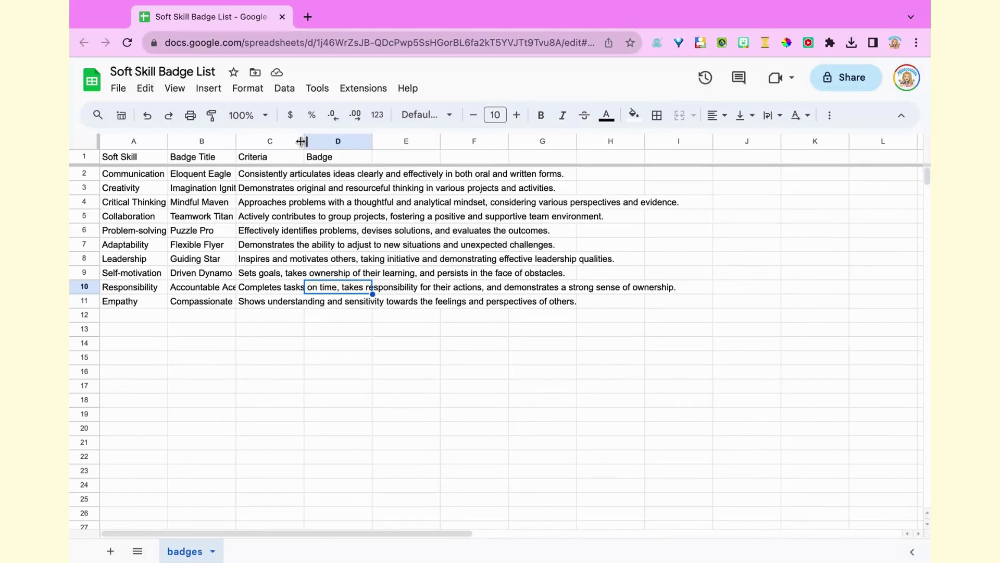
left_click_drag(304, 141, 372, 141)
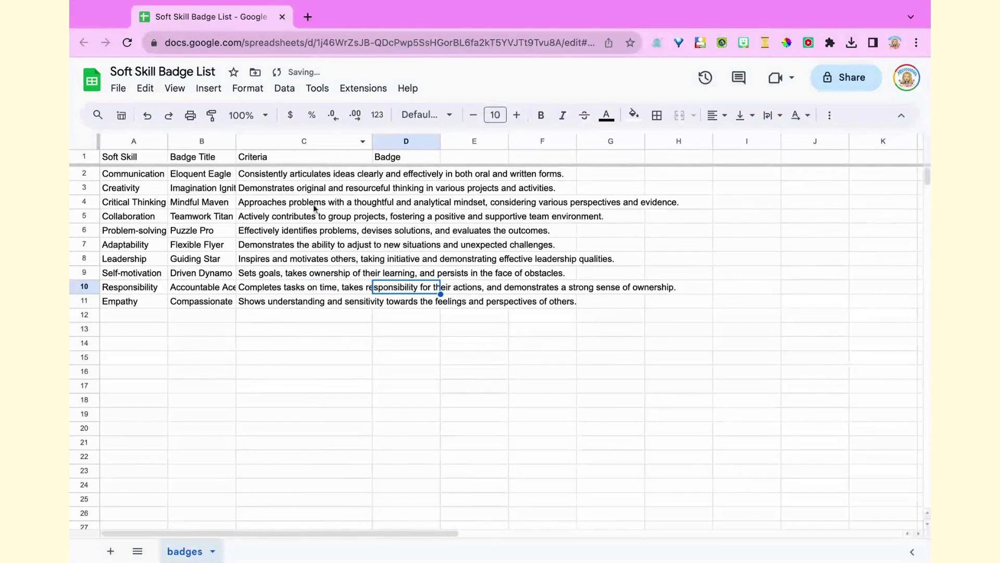
Set the whole sheet to Middle vertical alignment and Wrap text wrapping.
left_click(85, 144)
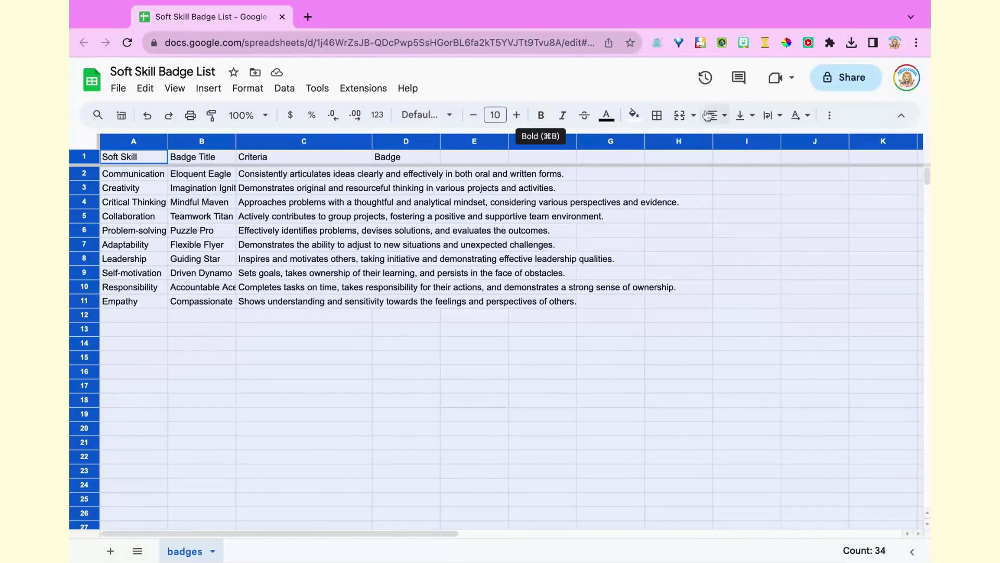
left_click(744, 117)
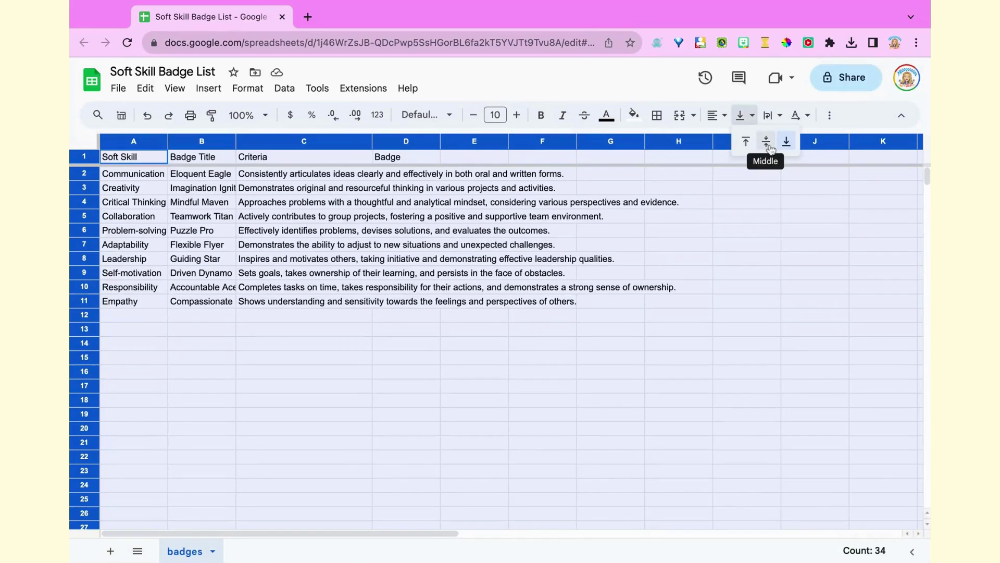
left_click(766, 142)
left_click(772, 115)
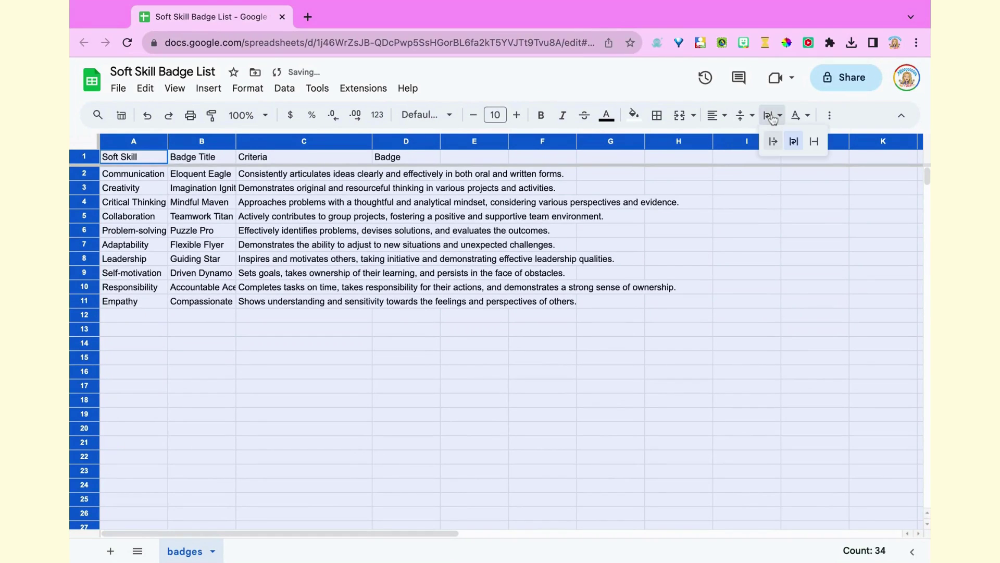
left_click(793, 142)
Widen the Criteria column C and the Badge Title column B to fit their text.
left_click(626, 281)
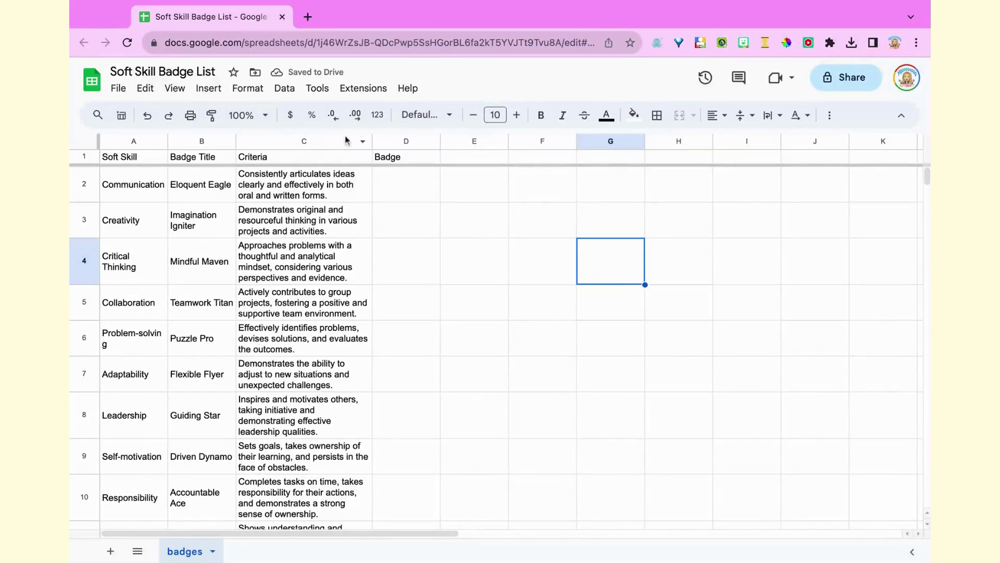
left_click_drag(372, 141, 411, 141)
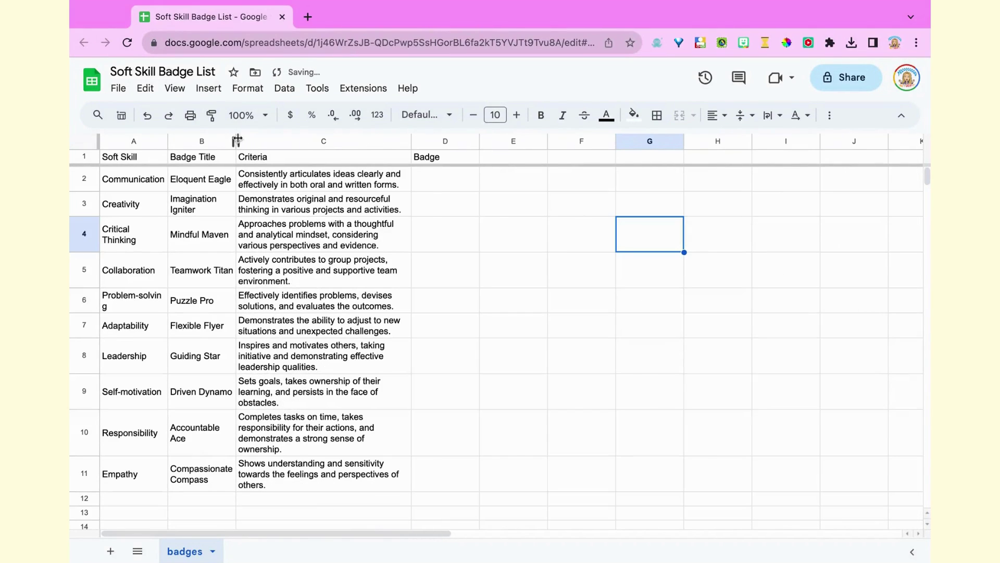
left_click_drag(237, 140, 263, 140)
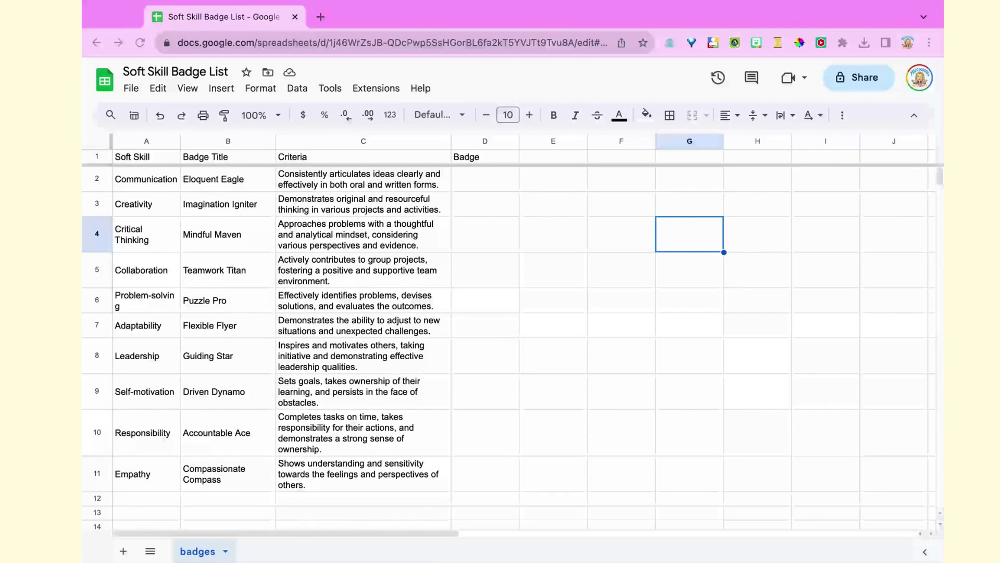
Select cell D2, then open drawings.google.com in a new tab to create a drawing.
left_click(501, 266)
left_click(492, 187)
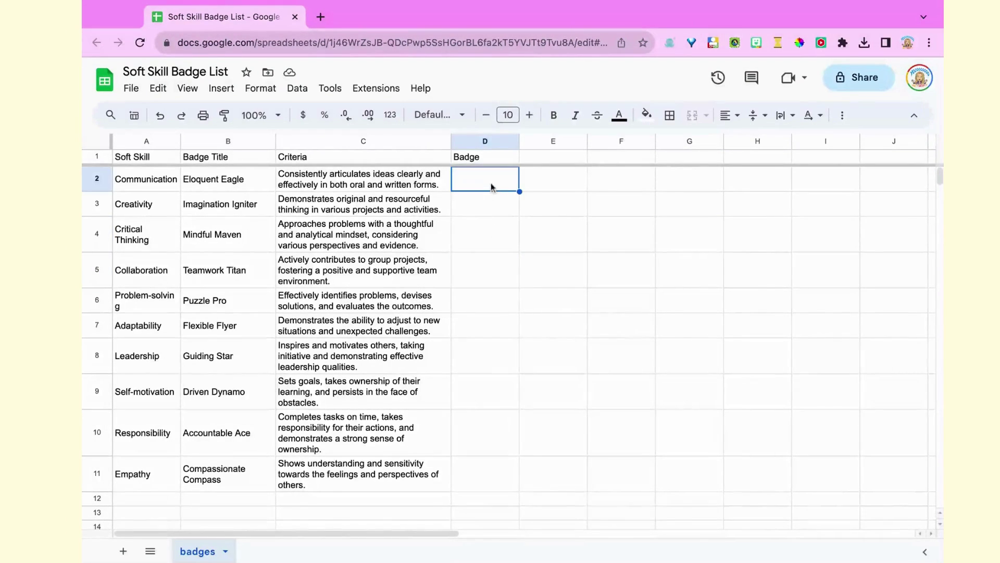
left_click(324, 23)
type("dr")
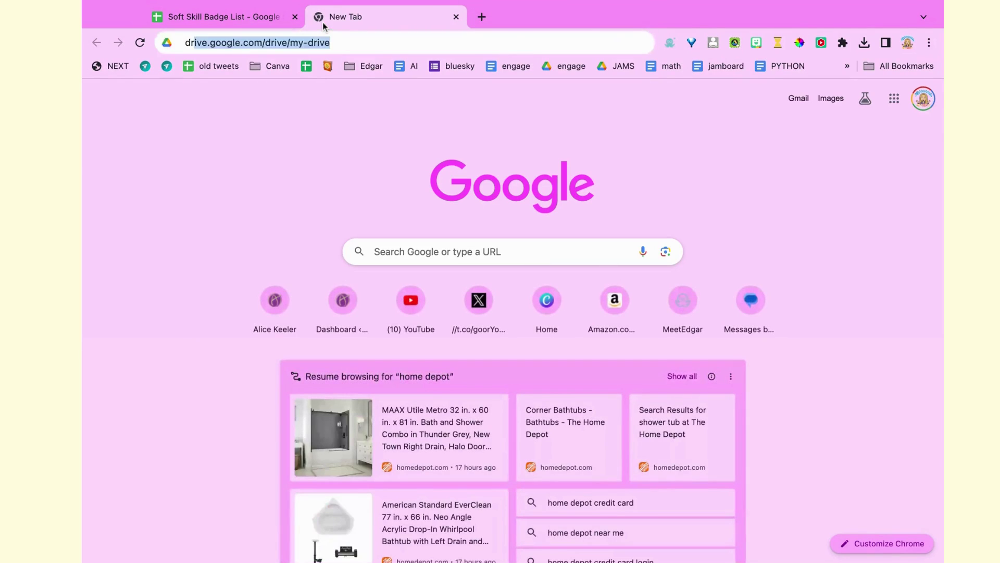
type("awing")
key("Return")
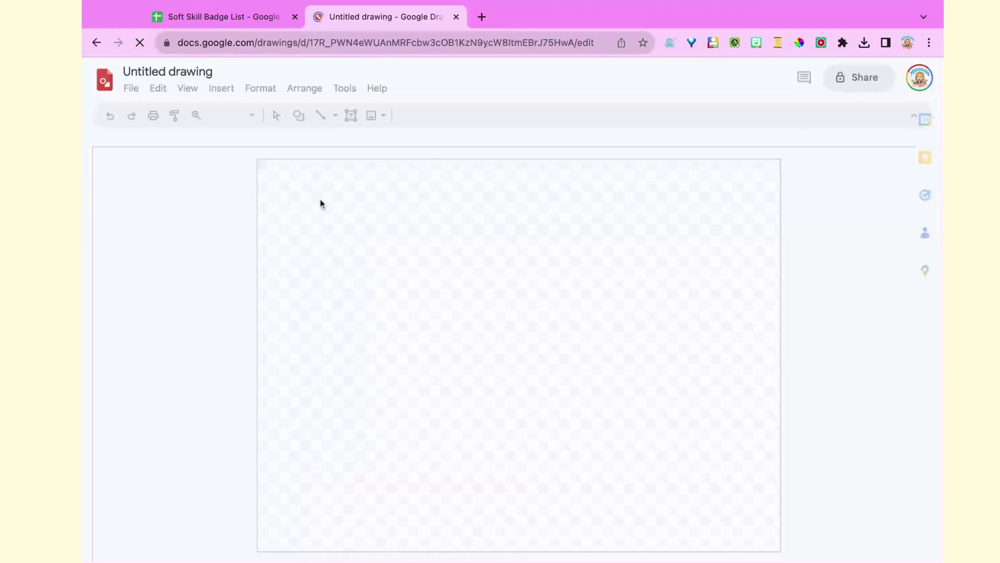
Rename the untitled drawing to 'badge'.
left_click(197, 71)
type("ba")
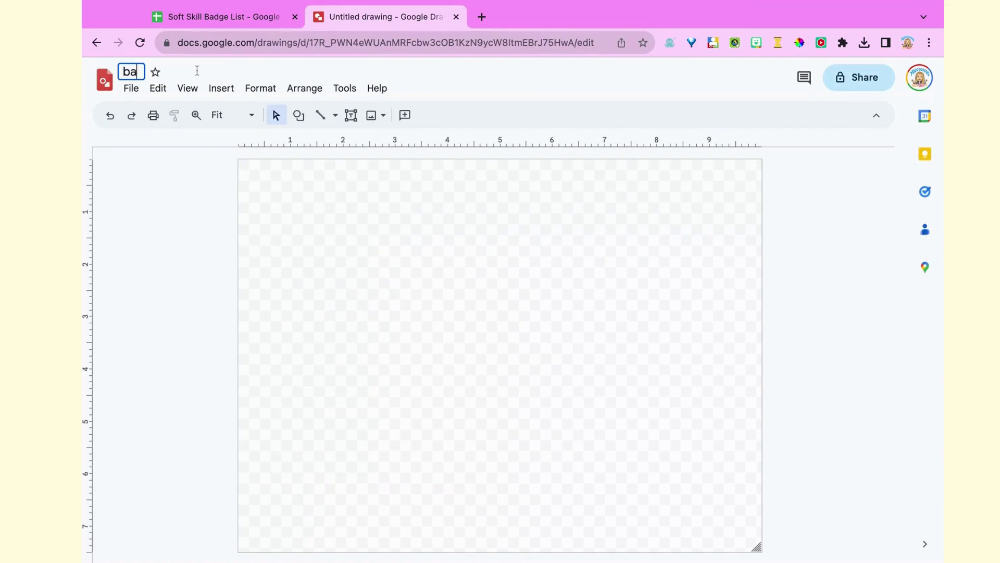
type("dgle")
key("BackSpace")
key("BackSpace")
key("BackSpace")
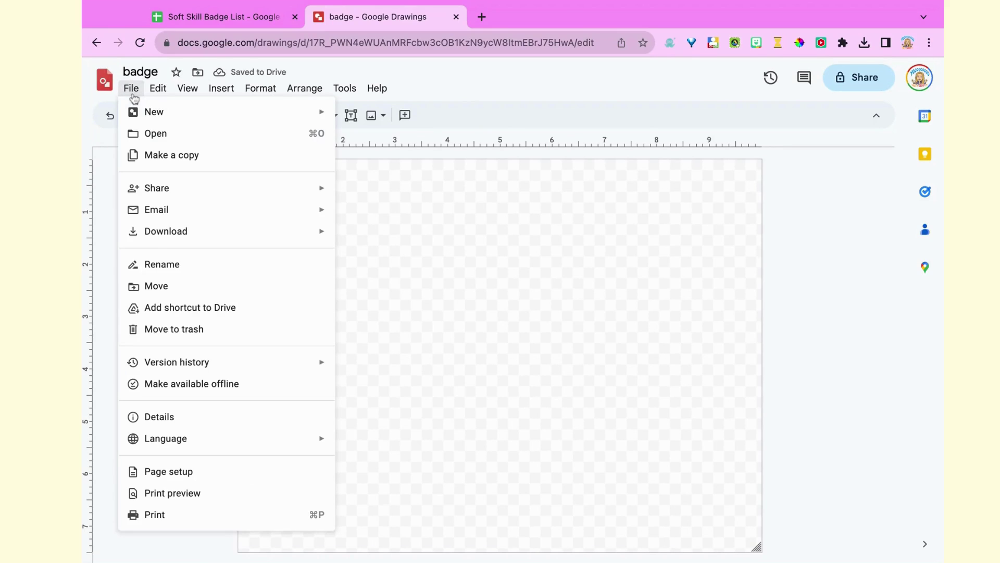
Set a Custom page size of 5 × 5 inches in Page setup and apply it.
left_click(165, 471)
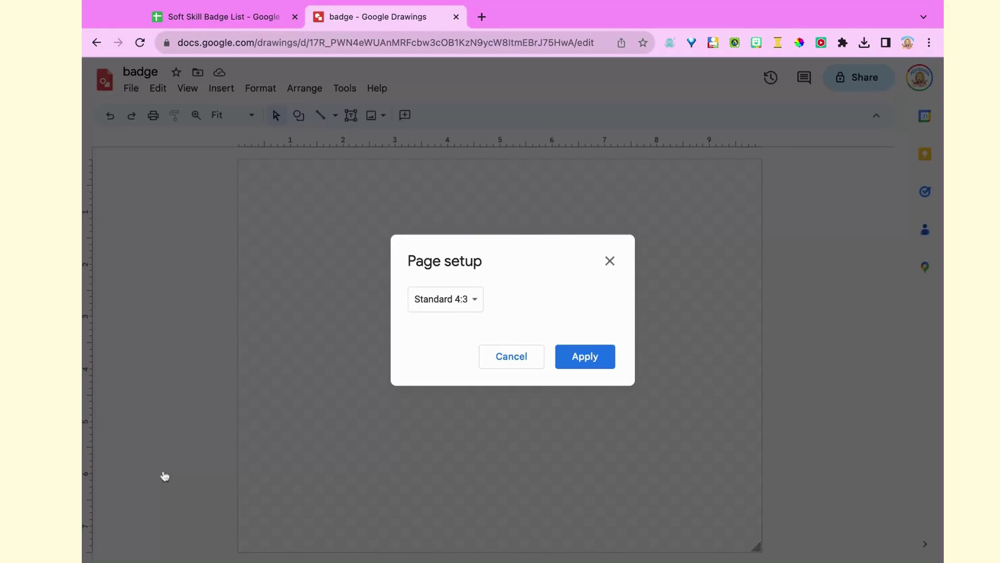
left_click(468, 304)
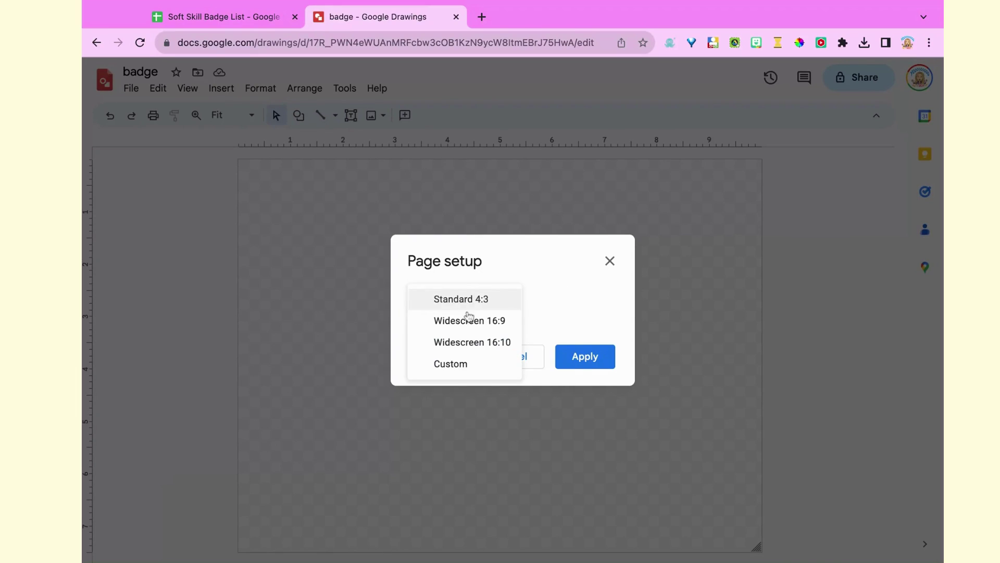
left_click(470, 371)
double_click(437, 336)
type("5")
key("Tab")
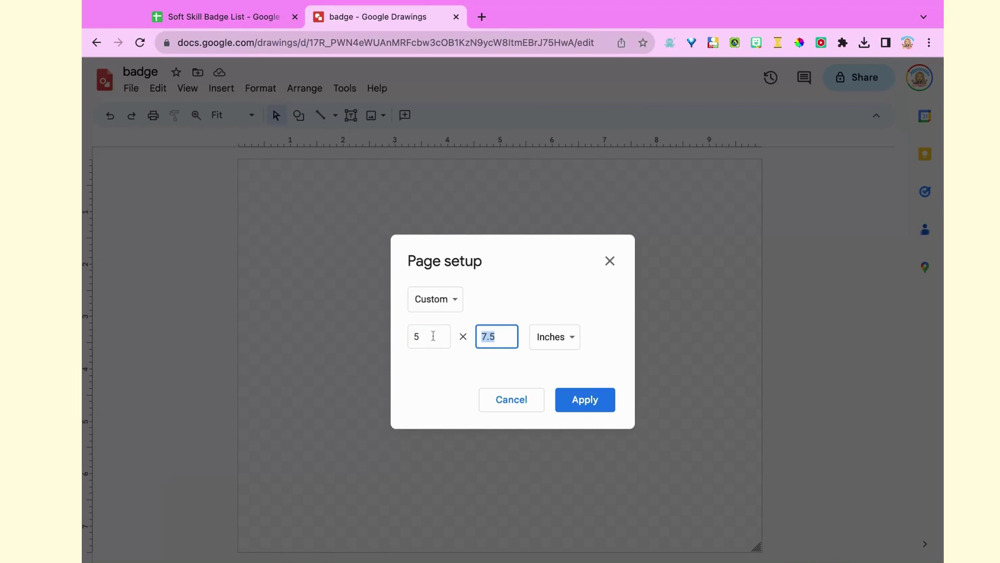
type("5")
left_click(586, 400)
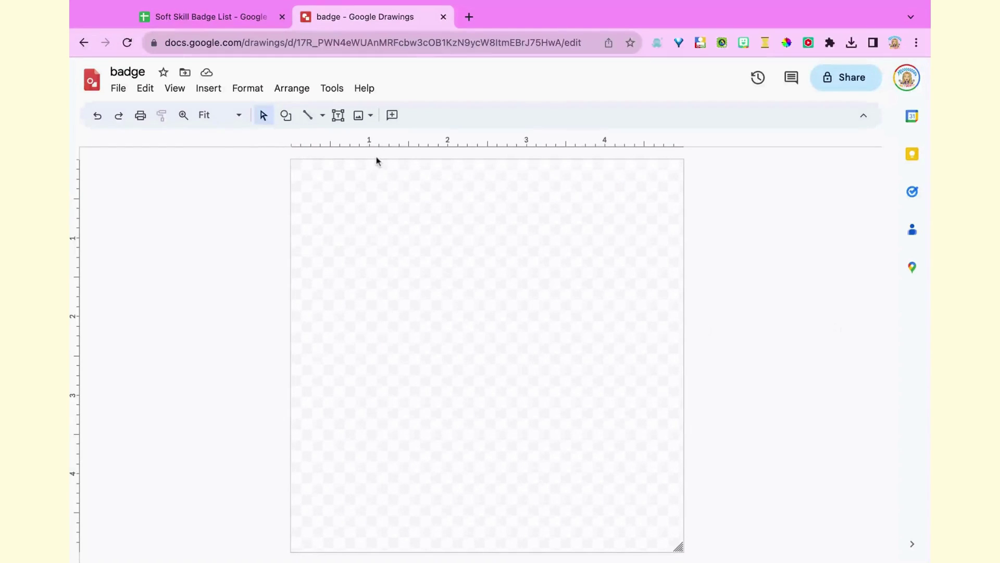
Draw a large Oval circle and move it to the centre of the page.
left_click(290, 120)
mouse_move(291, 145)
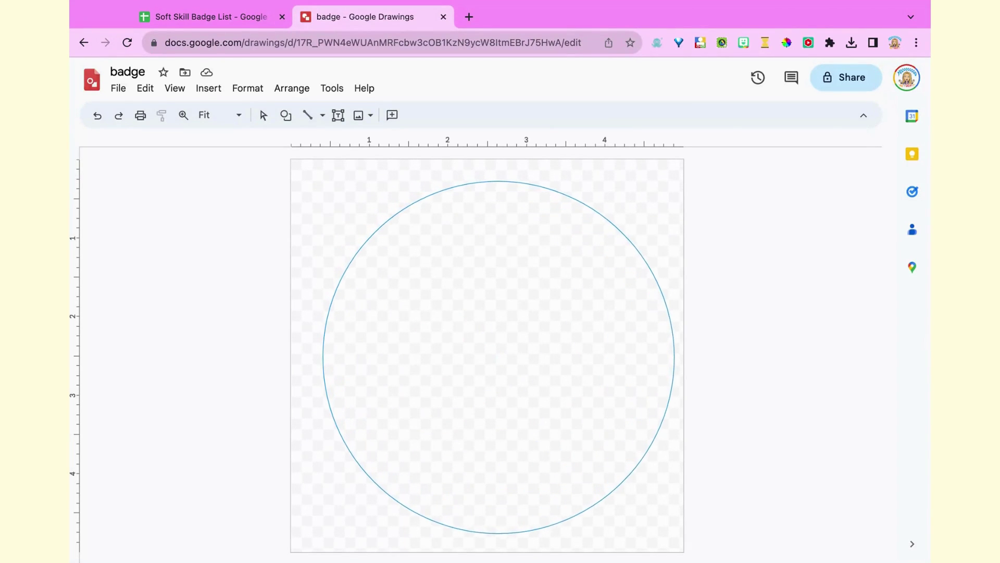
left_click_drag(554, 410, 546, 410)
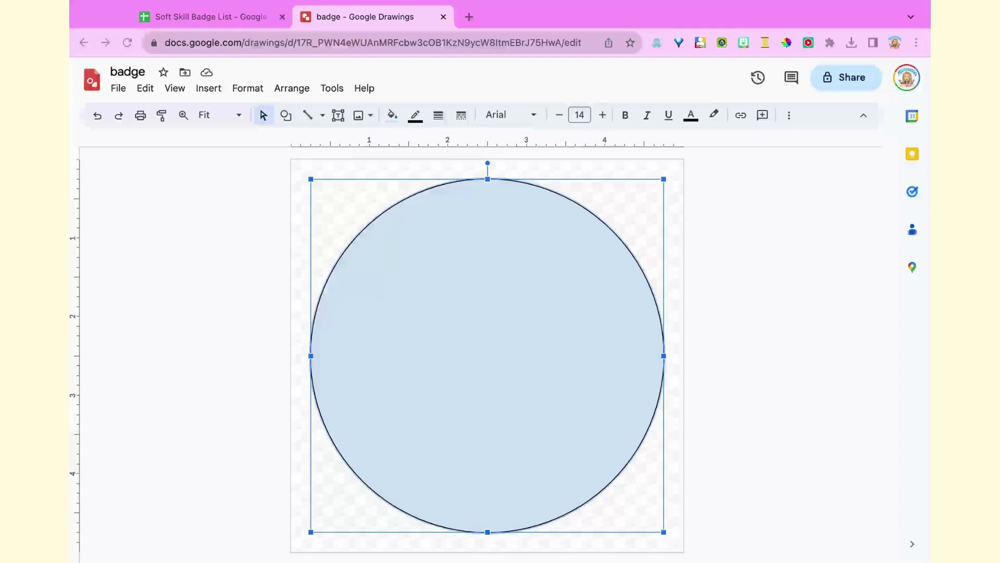
Fill the circle with light blue, then change it to a green radial gradient.
left_click(783, 410)
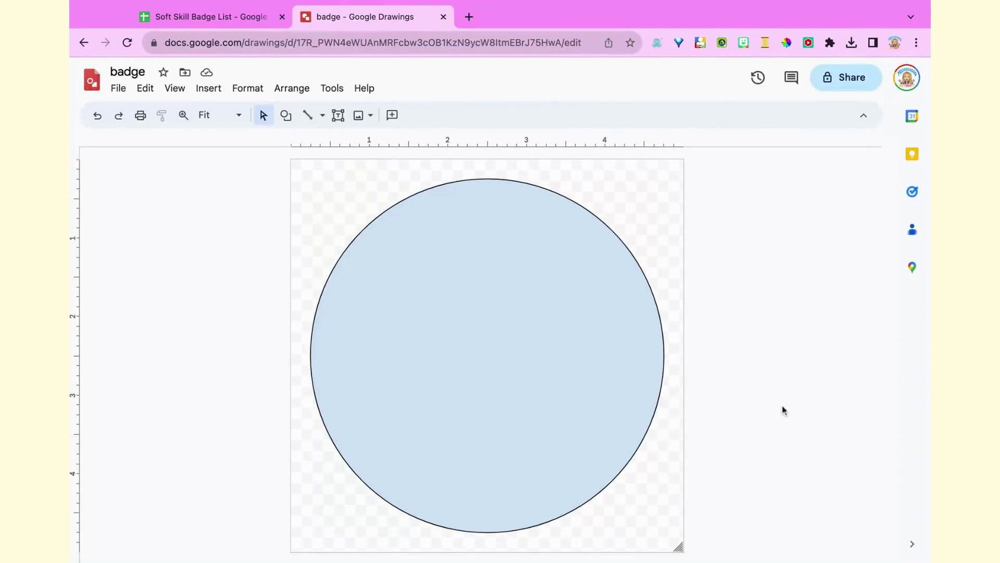
left_click(570, 342)
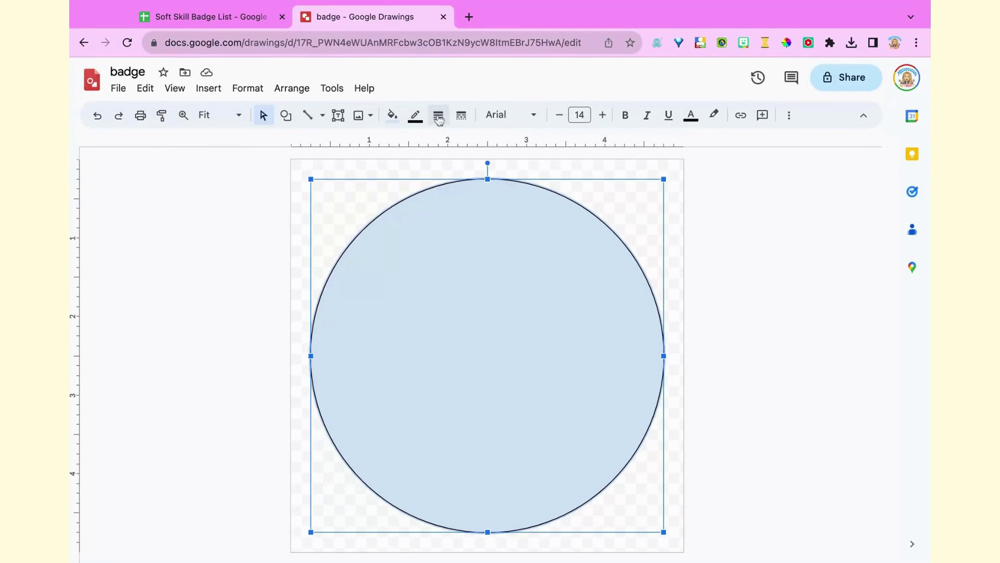
left_click(392, 115)
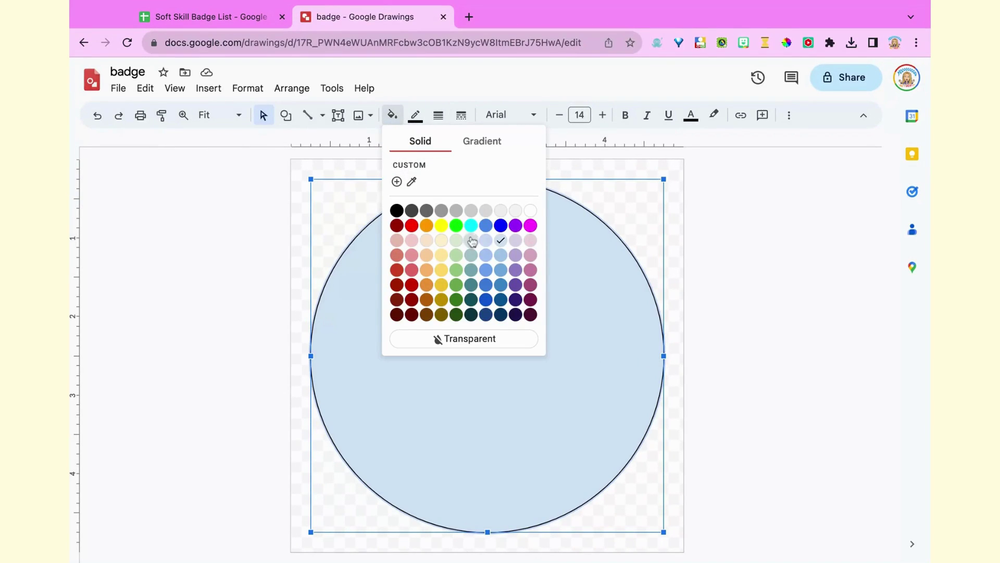
left_click(486, 255)
left_click(393, 117)
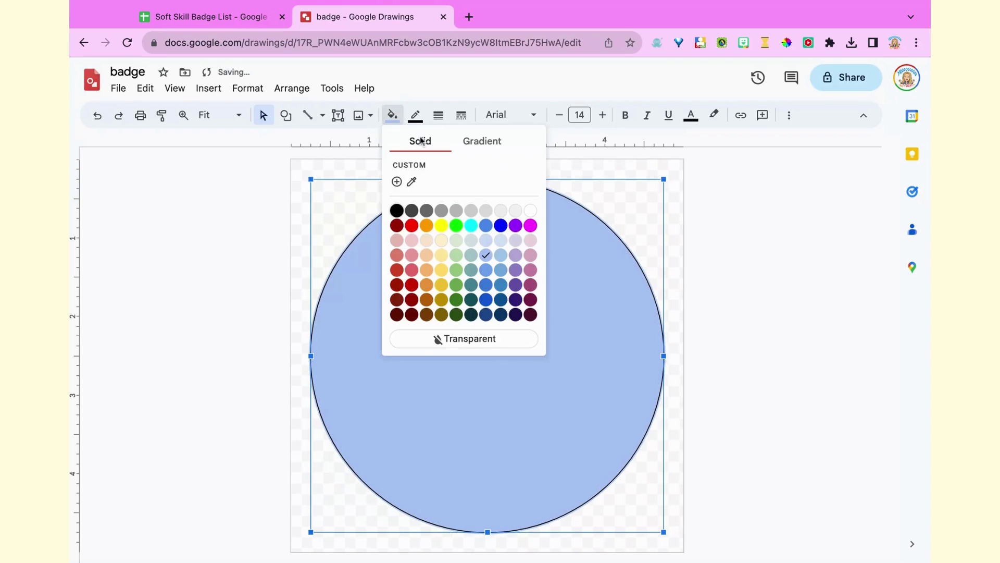
left_click(476, 149)
left_click(452, 281)
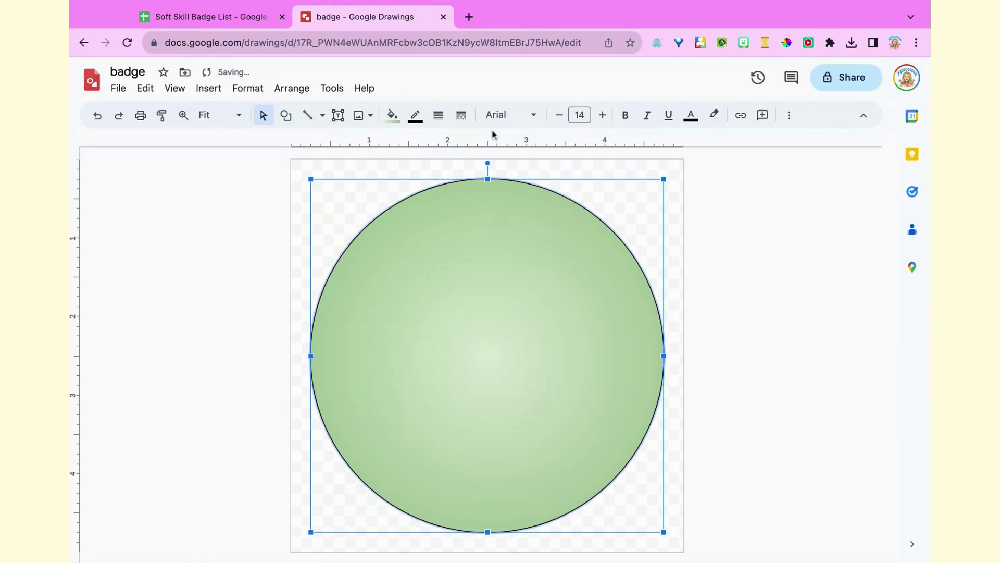
Give the circle a 16px border weight and deselect it.
left_click(437, 120)
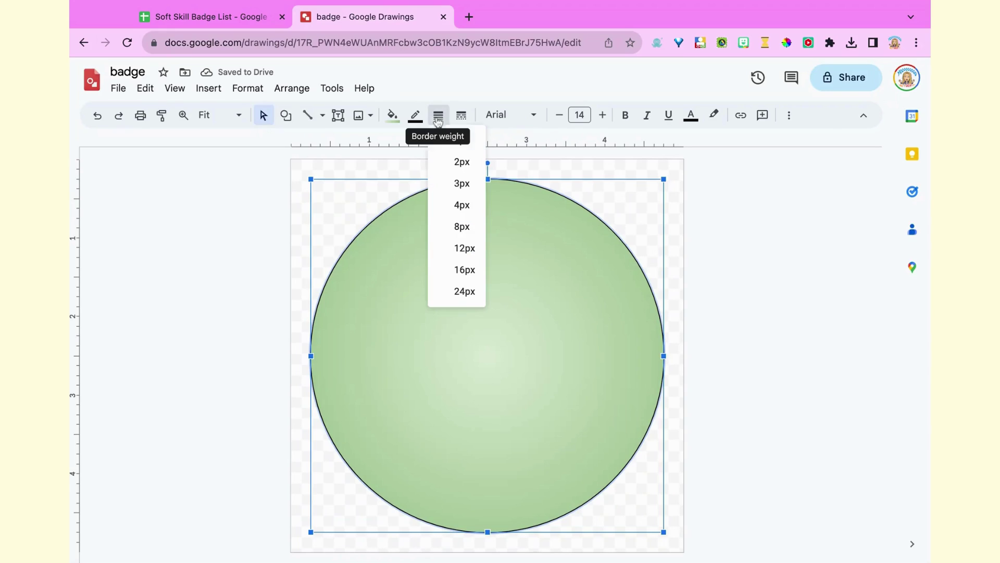
left_click(457, 270)
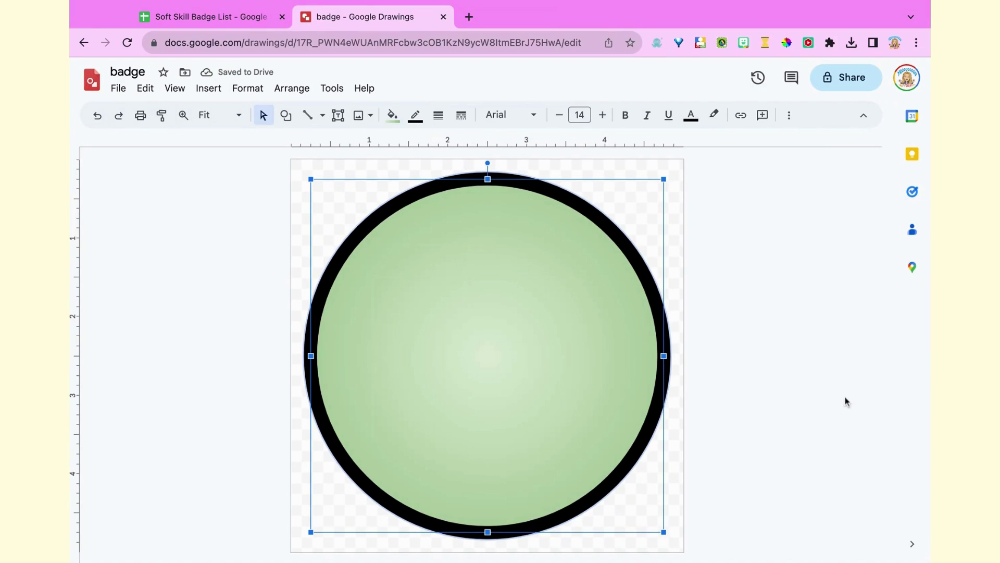
left_click(838, 368)
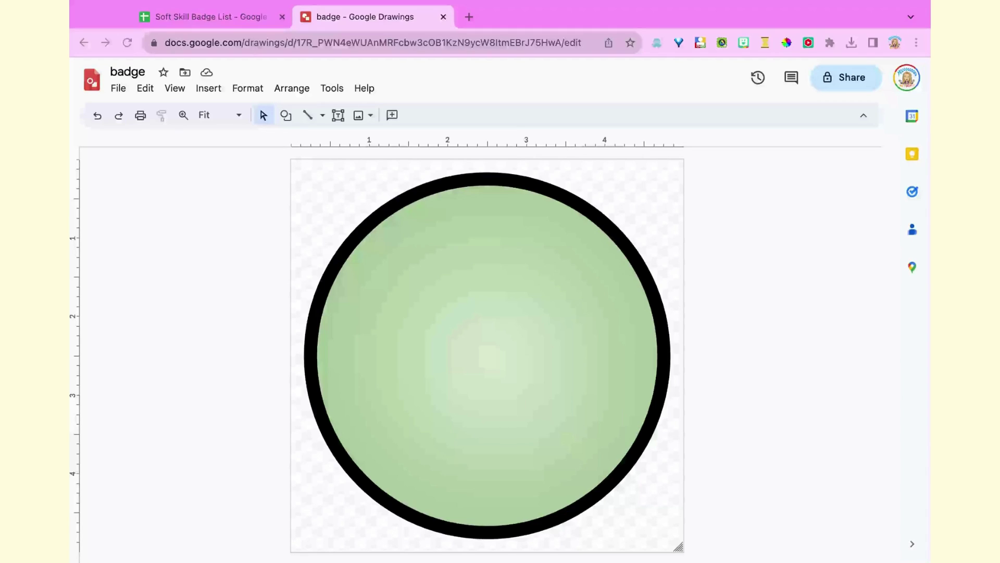
Paste the You Rock! image onto the badge circle and bring up File > Share.
left_click(780, 369)
key("super+v")
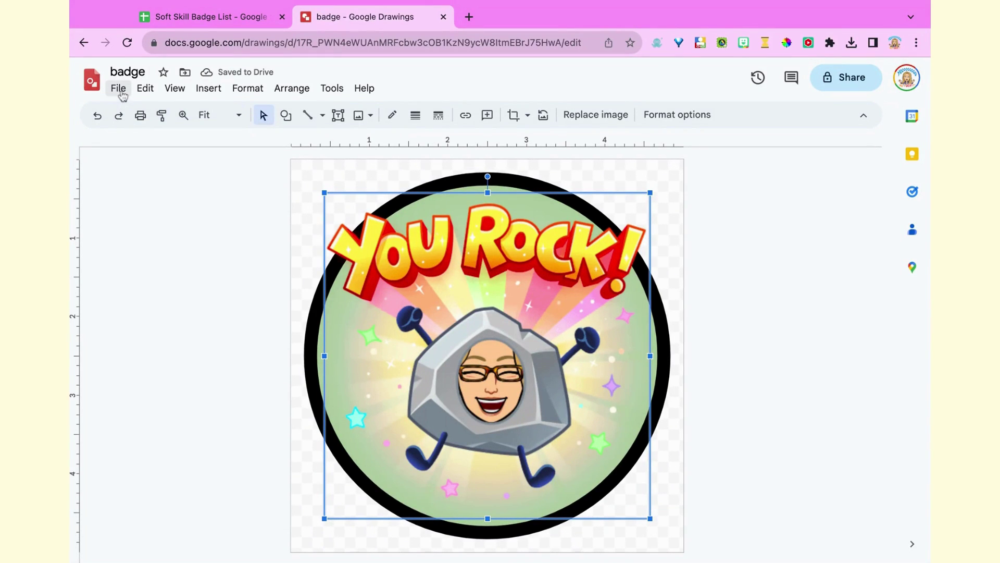
left_click(120, 91)
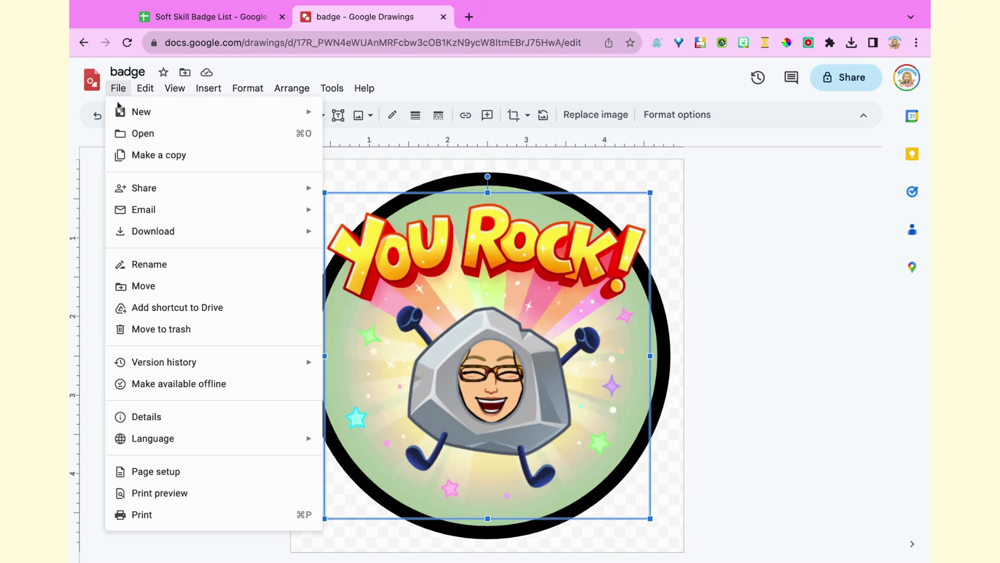
mouse_move(134, 194)
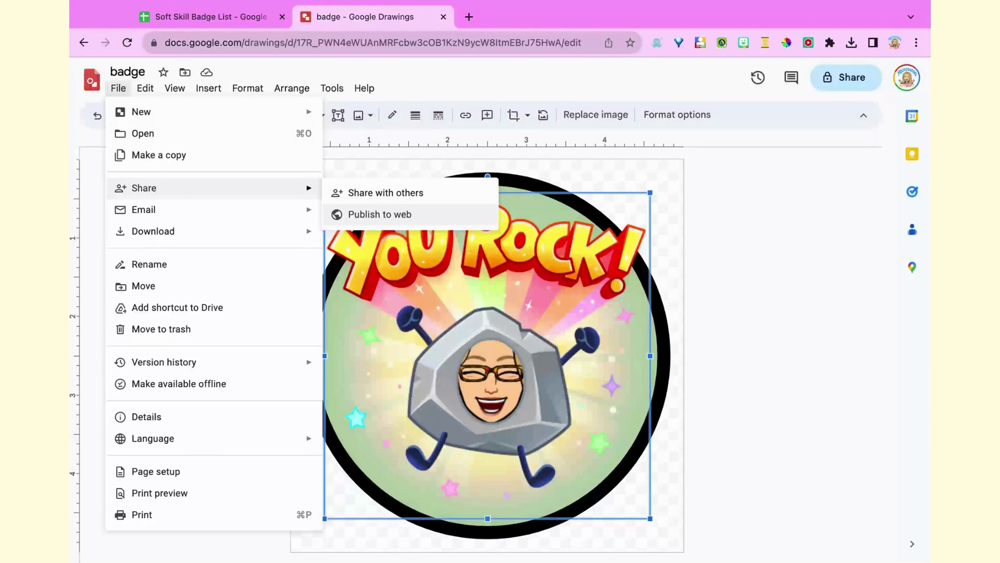
Publish the badge to the web at Medium 480x480, copy its link, and return to the spreadsheet.
left_click(387, 221)
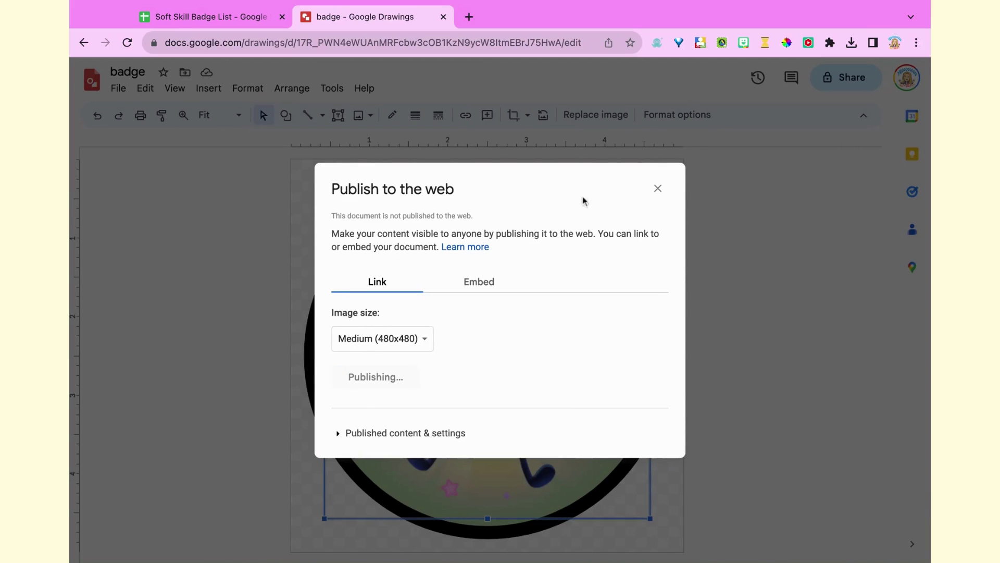
key("shift+Left")
key("shift+Left")
key("shift+Left")
key("shift+Left")
key("shift+Left")
key("shift+Left")
key("shift+Left")
key("shift+Left")
key("shift+Left")
key("shift+Left")
key("shift+Left")
key("shift+Left")
key("shift+Left")
key("shift+Left")
key("shift+Left")
key("shift+Left")
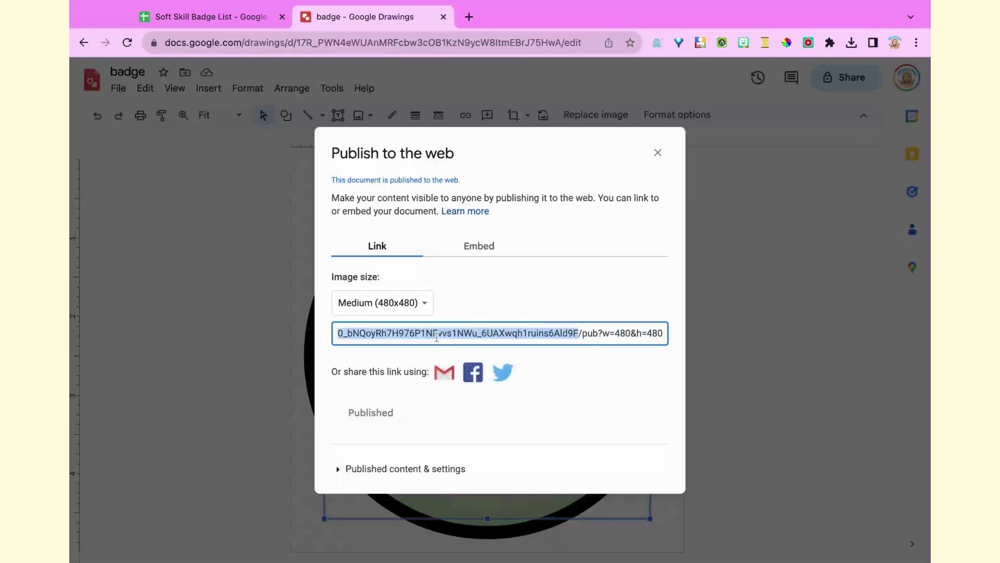
key("shift+End")
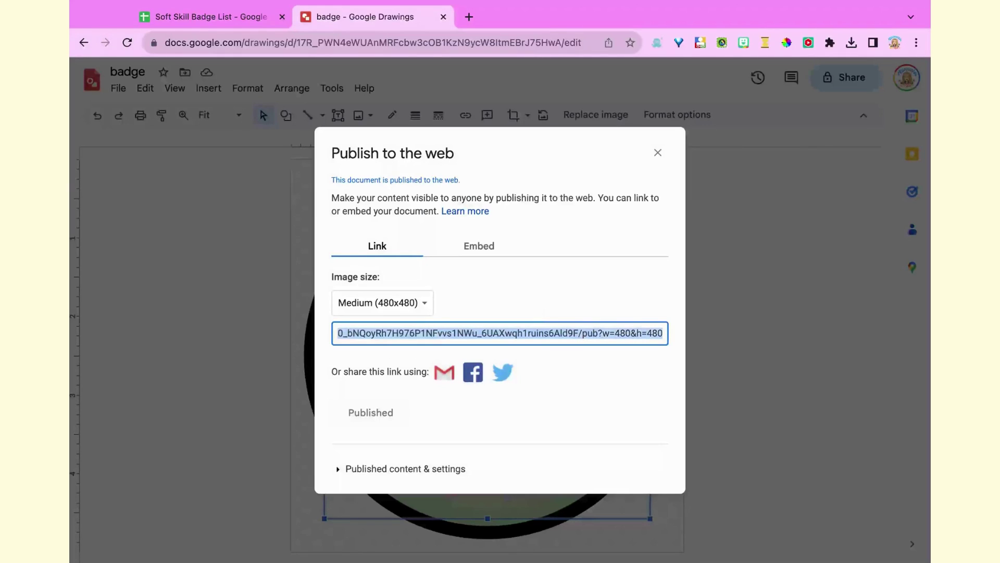
key("Tab")
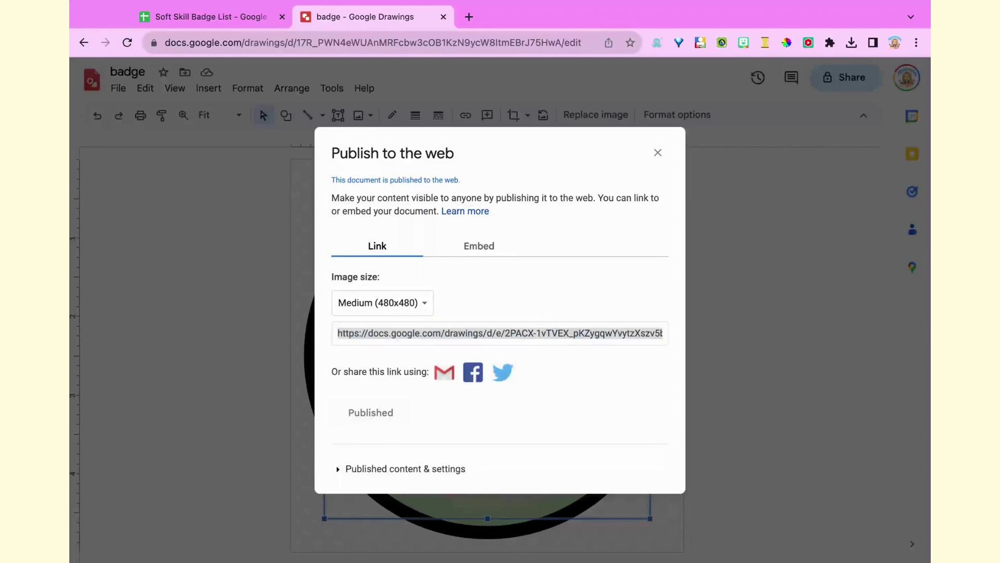
key("ctrl+shift+Tab")
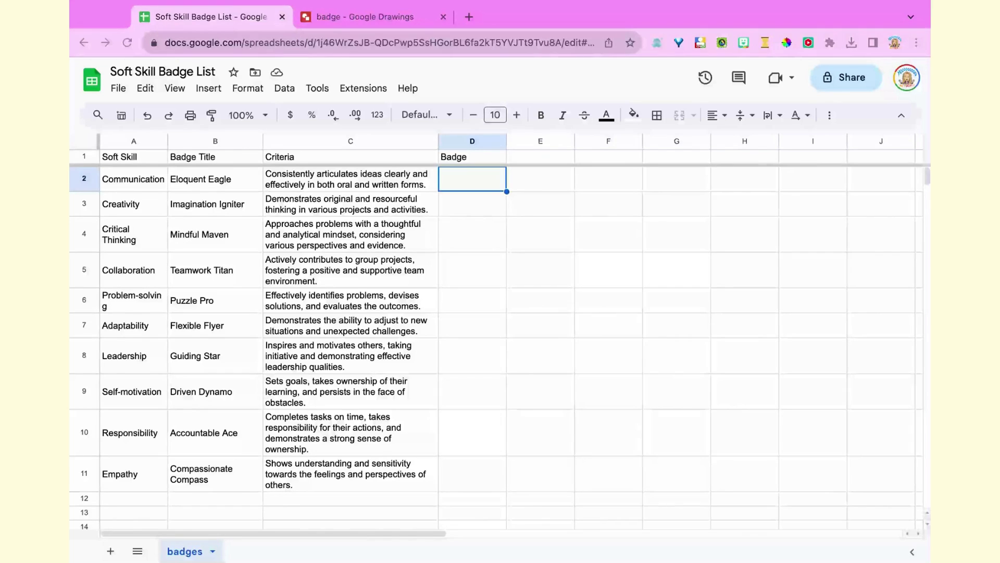
Insert an empty column left of Soft Skill, then select A2:A11.
left_click(128, 141)
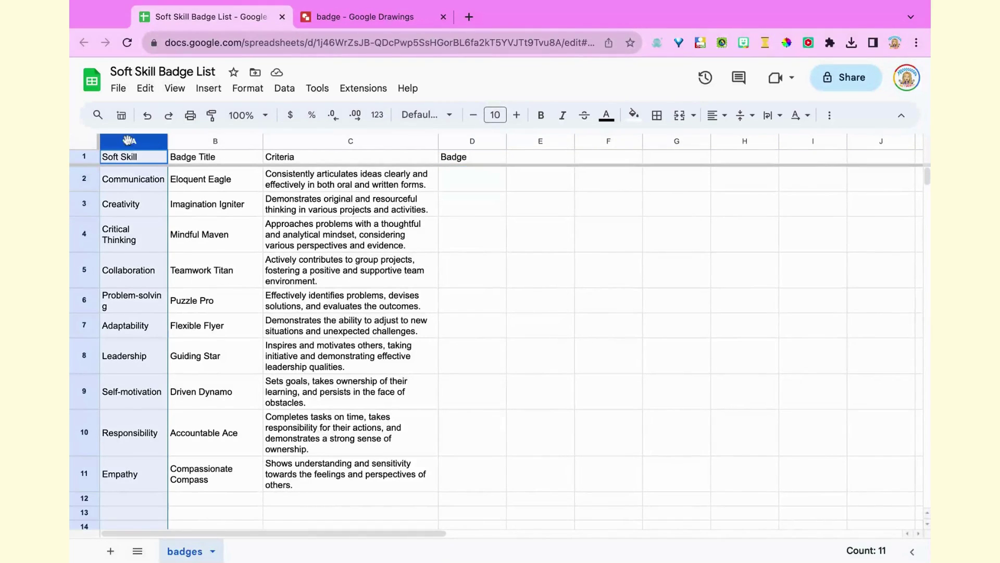
right_click(127, 139)
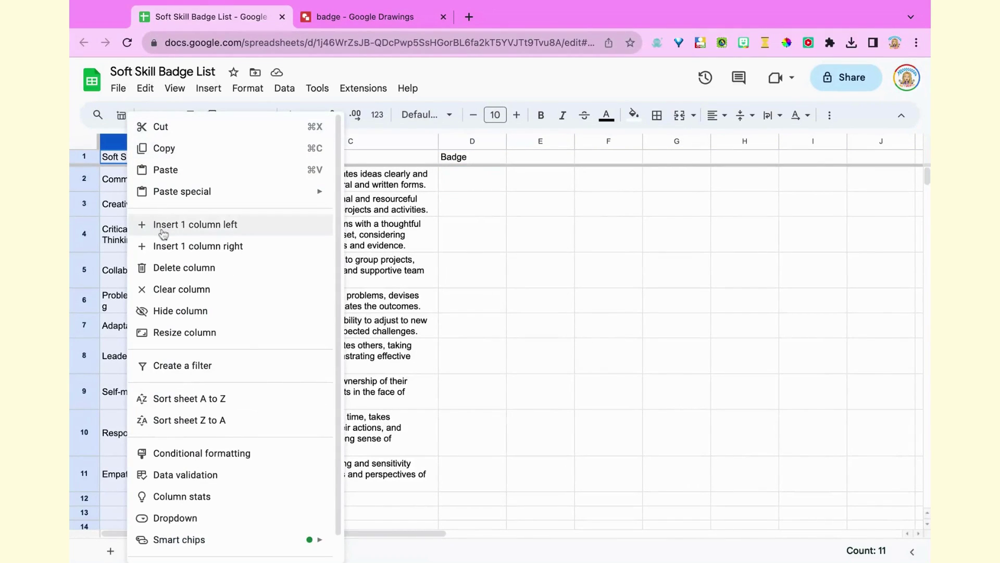
left_click(119, 204)
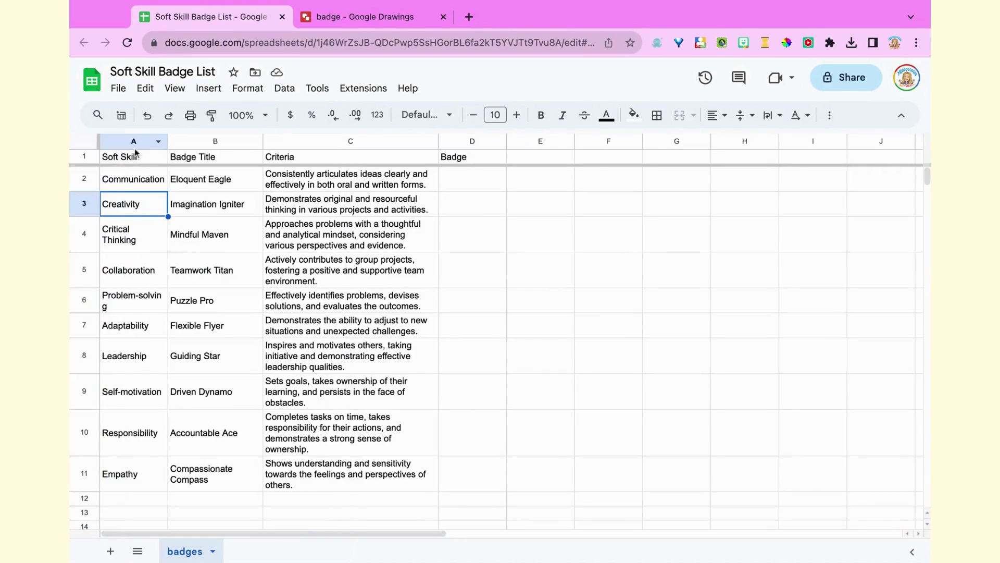
right_click(160, 145)
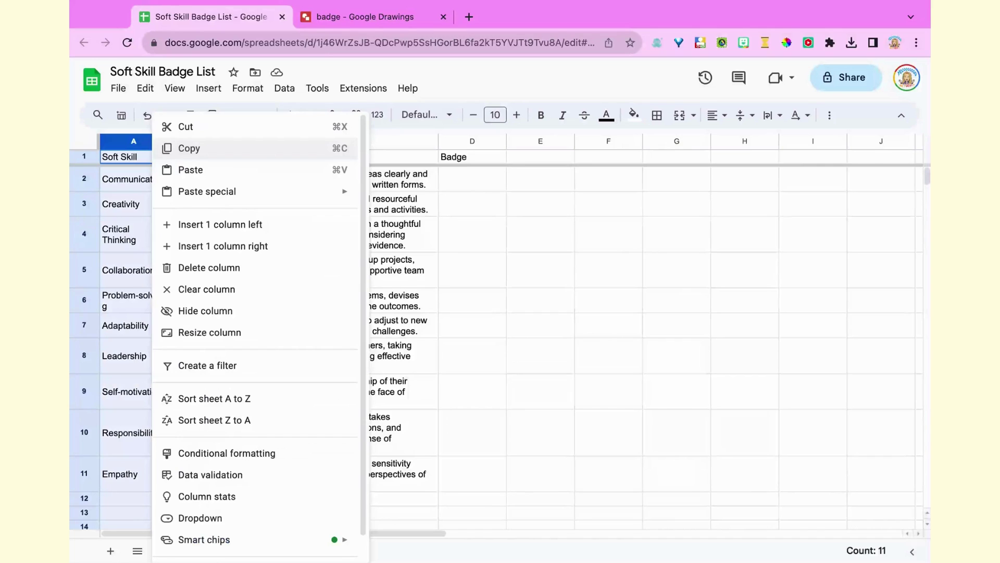
left_click(184, 225)
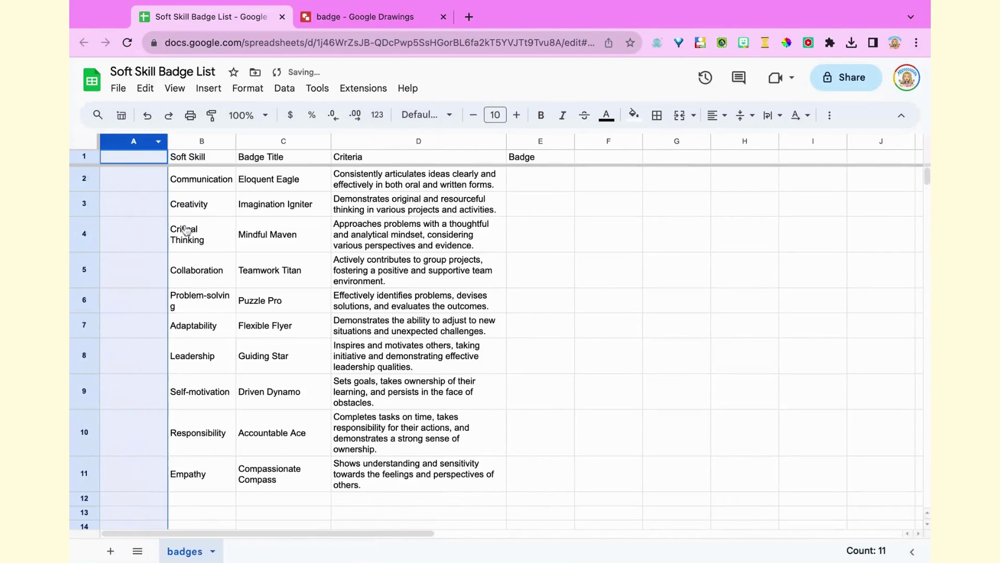
left_click(149, 181)
left_click_drag(149, 182, 156, 463)
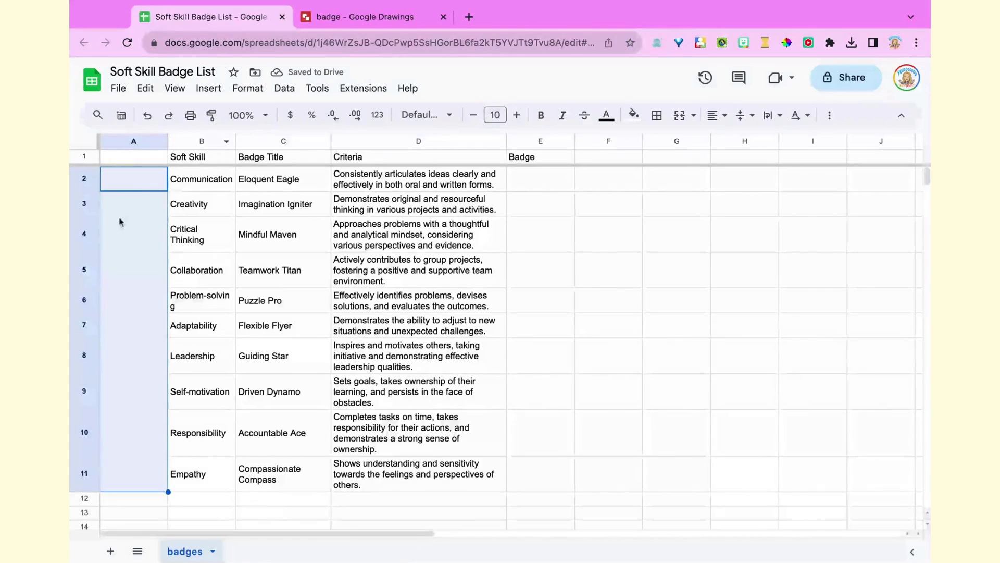
Turn A2:A11 into checkboxes with font size 17 and magenta text colour.
left_click(204, 90)
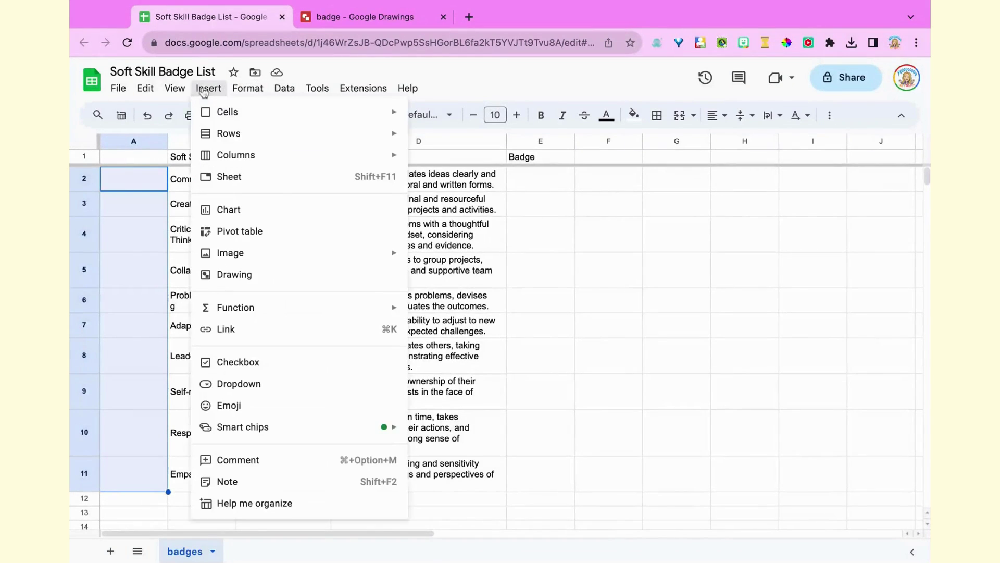
left_click(252, 374)
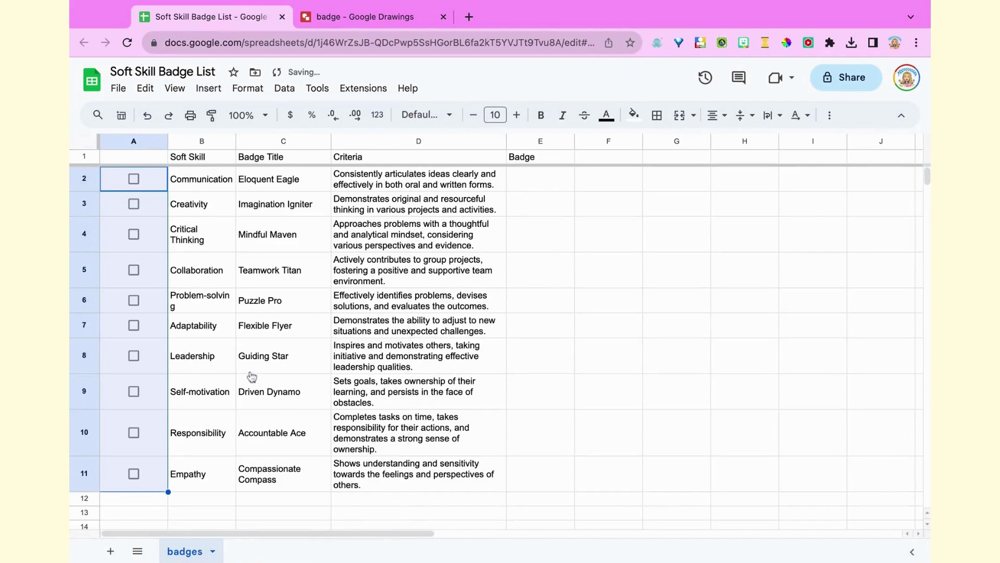
left_click(517, 115)
left_click(517, 115)
left_click(517, 116)
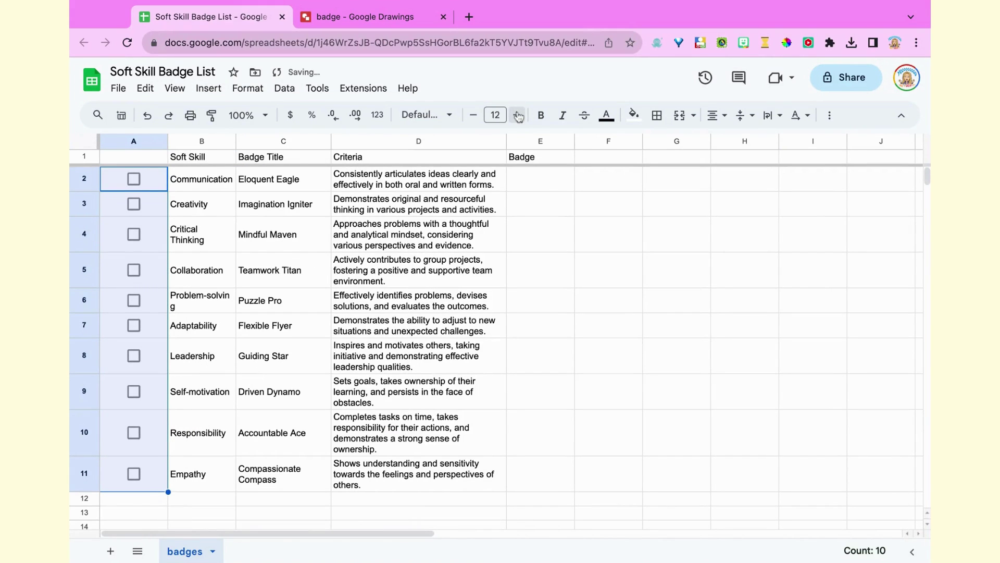
left_click(518, 115)
left_click(518, 116)
left_click(518, 115)
left_click(518, 116)
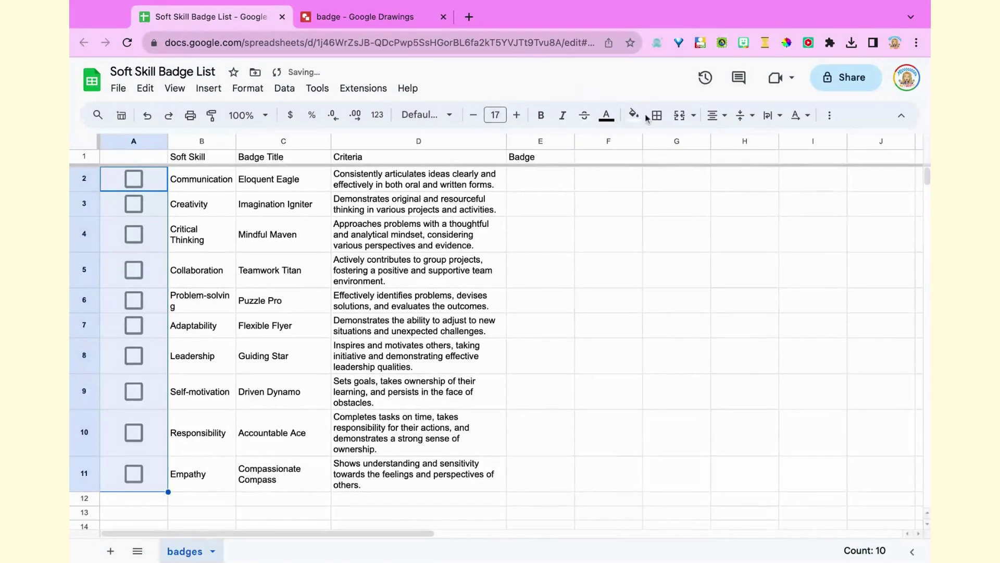
left_click(607, 117)
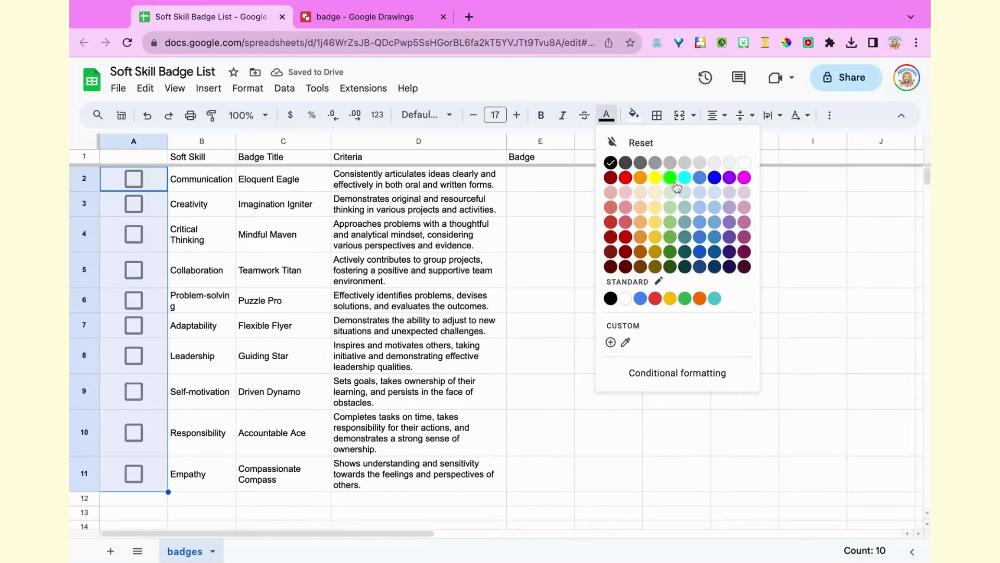
left_click(745, 179)
left_click(616, 266)
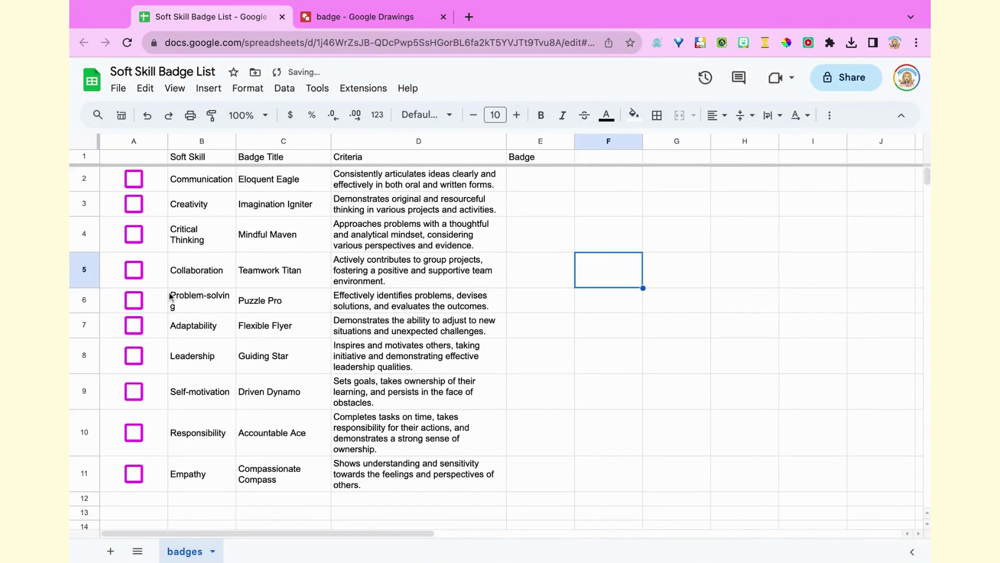
Tick and untick the A4 and A5 checkboxes to test them.
left_click(137, 236)
left_click(134, 270)
left_click(135, 234)
left_click(134, 270)
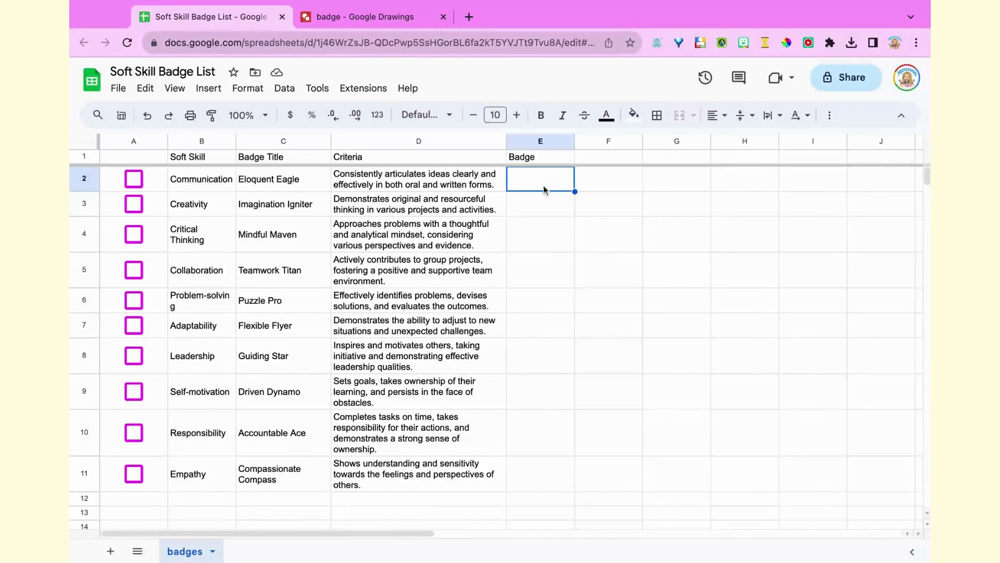
Enter =IF(A2=false,"",IMAGE("<published badge URL>")) in cell E2.
type("=")
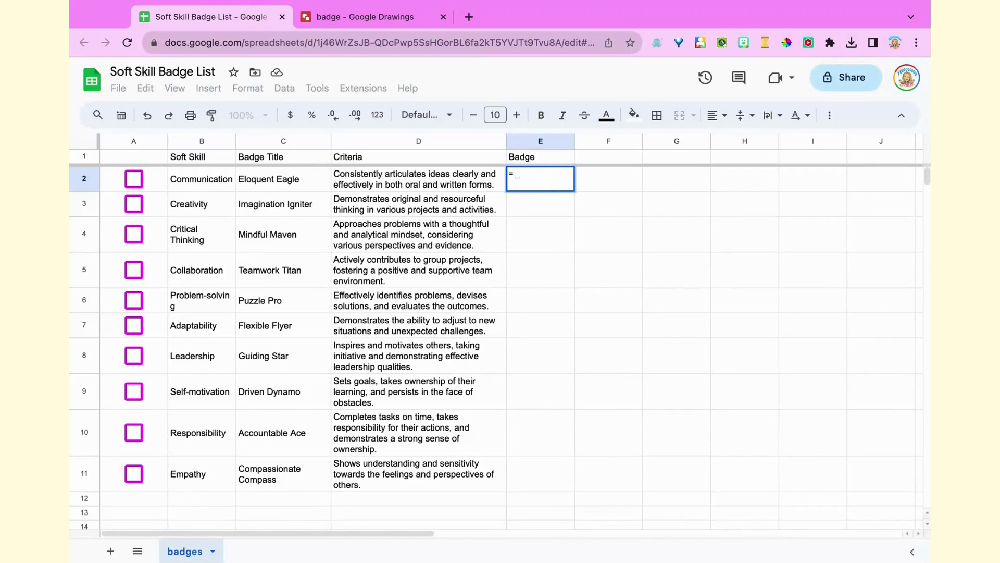
type("IF(")
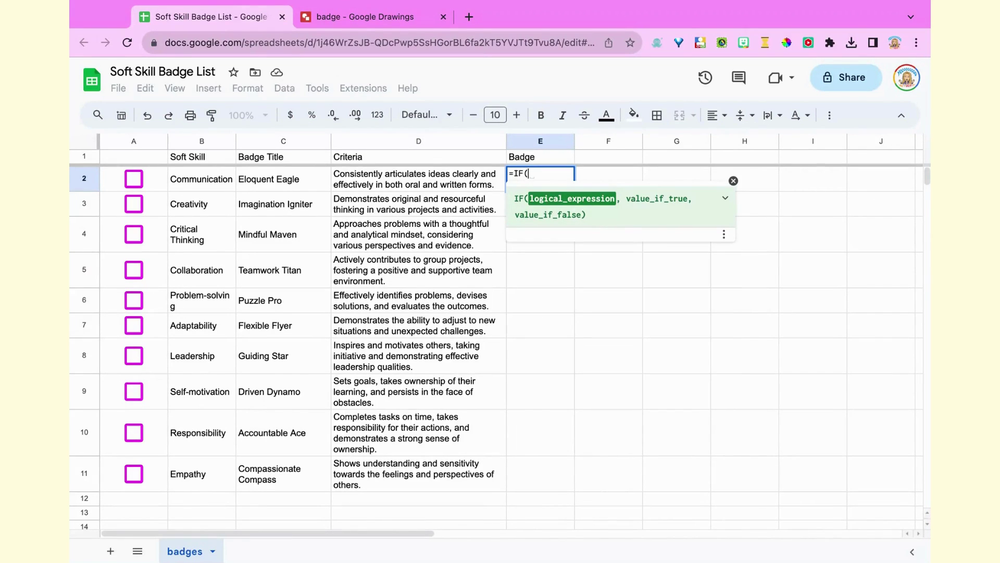
left_click(159, 182)
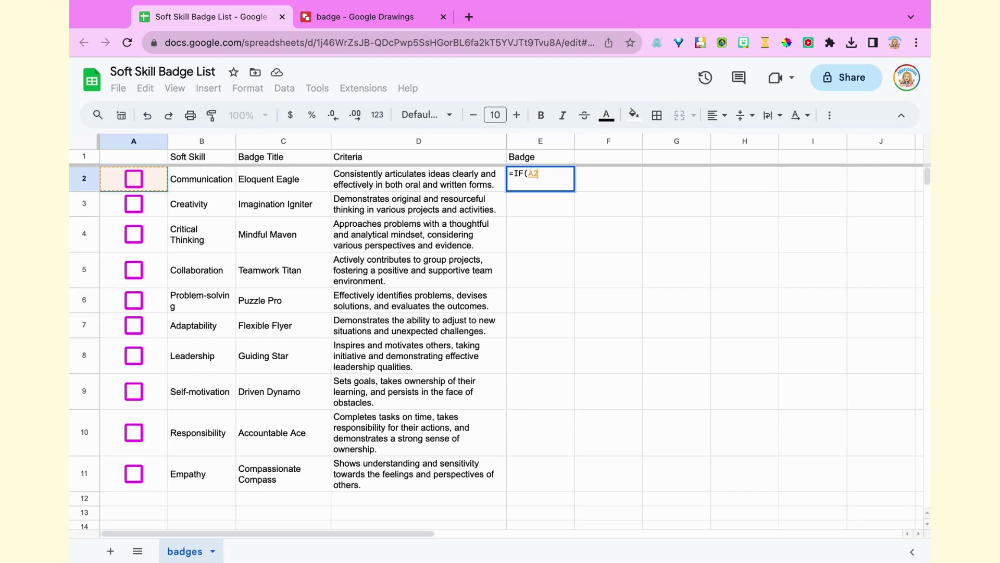
type("=fa")
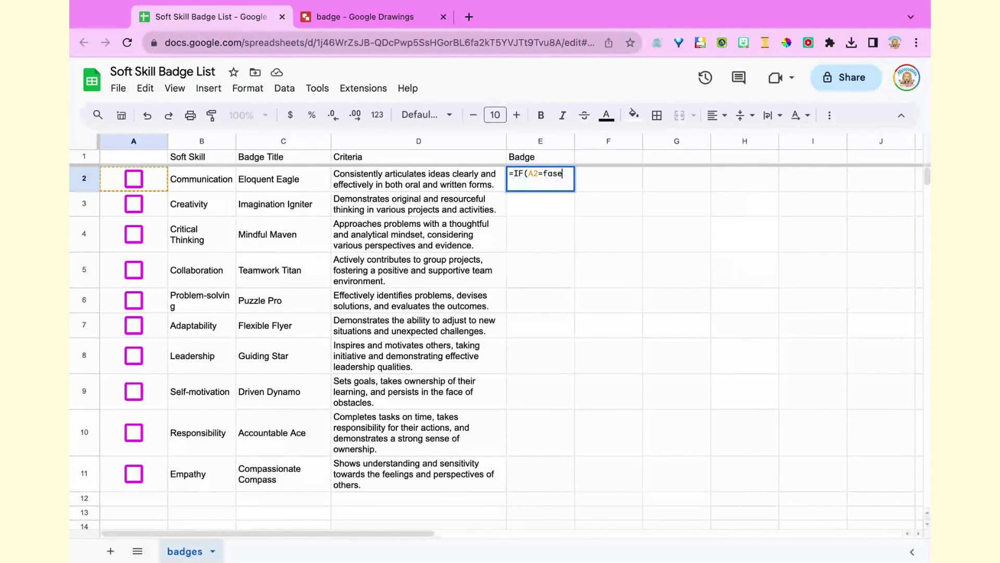
type("lse")
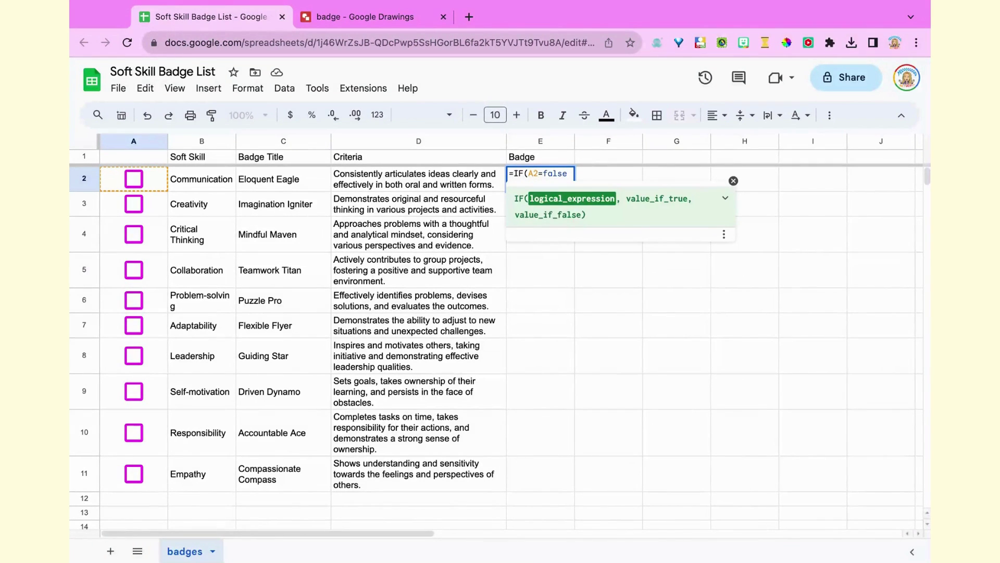
type(",\"\"")
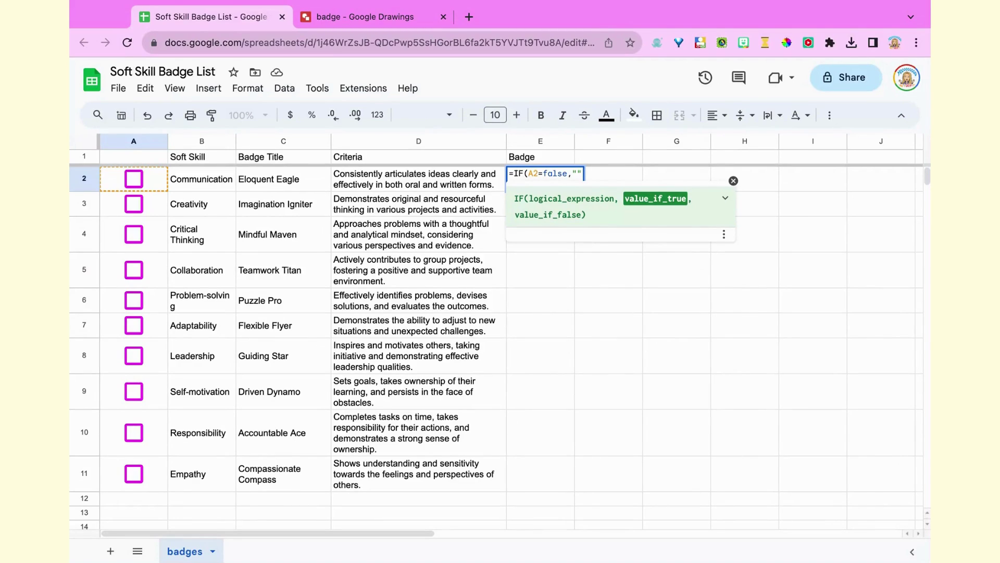
type(",")
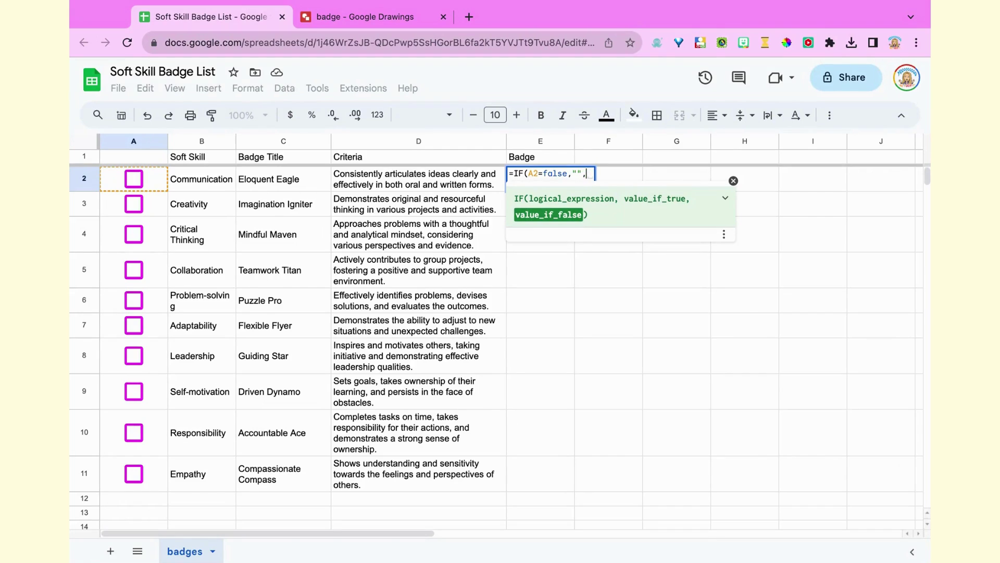
type("IMAGE")
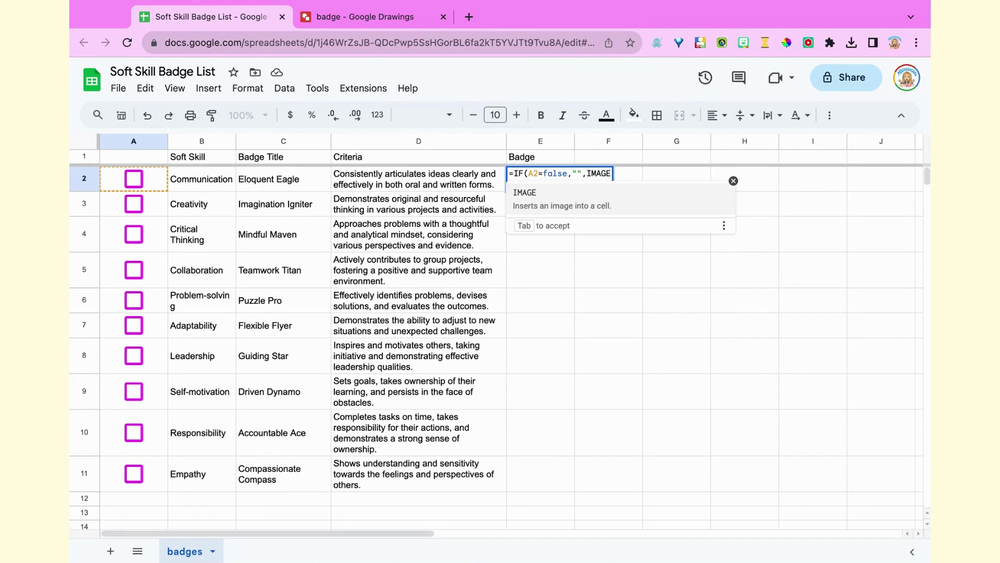
type("(\"")
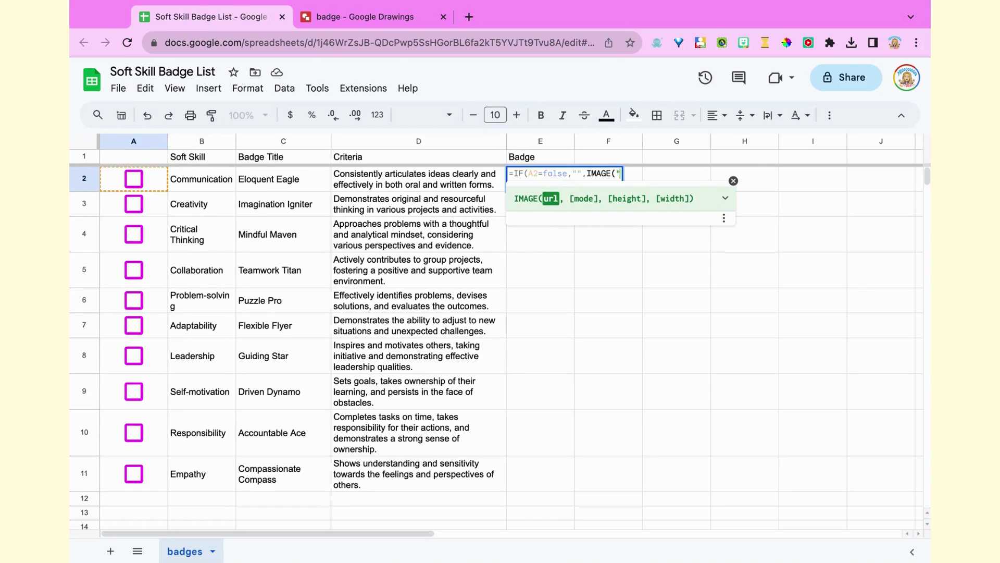
type("https://docs.google.com/drawings/d/e/2PACX-1vTVEX_pKZygqwYvytzXszv5buMxvonQnvC0_bNQoyRh7H976P1NFvvs1NWu_6UAXwqh1ruins6Ald9F/pub?w=480&h=480")
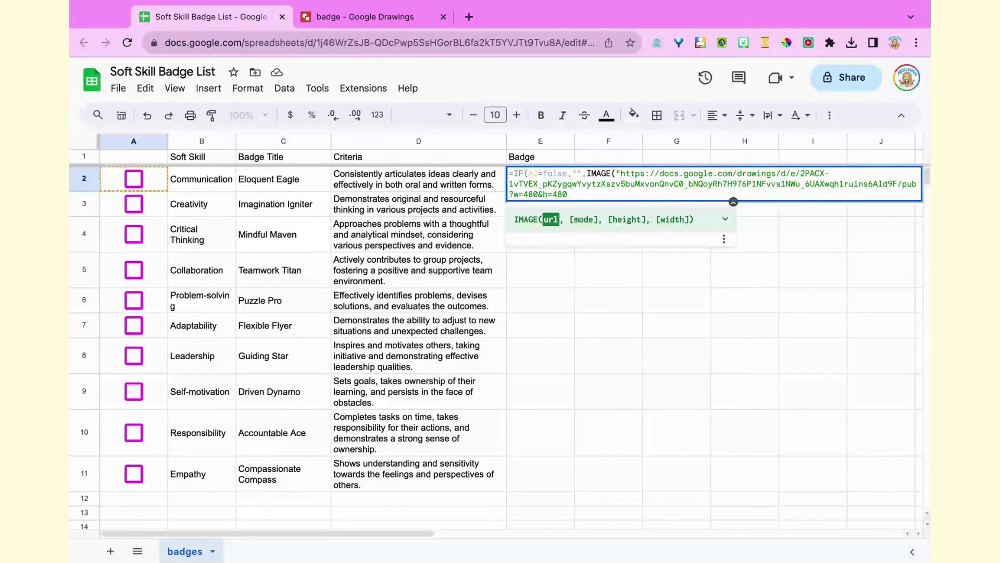
type("\")")
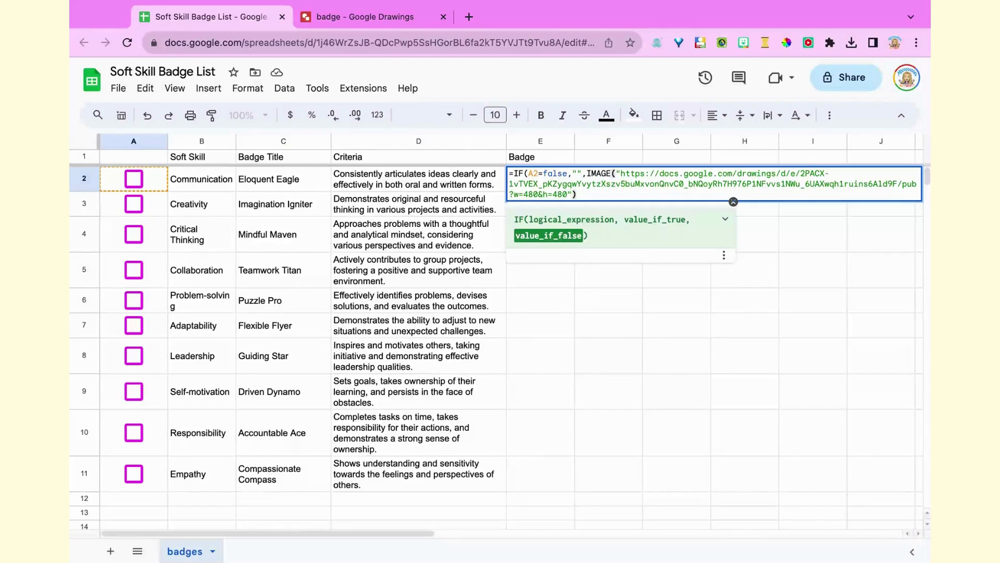
type(")")
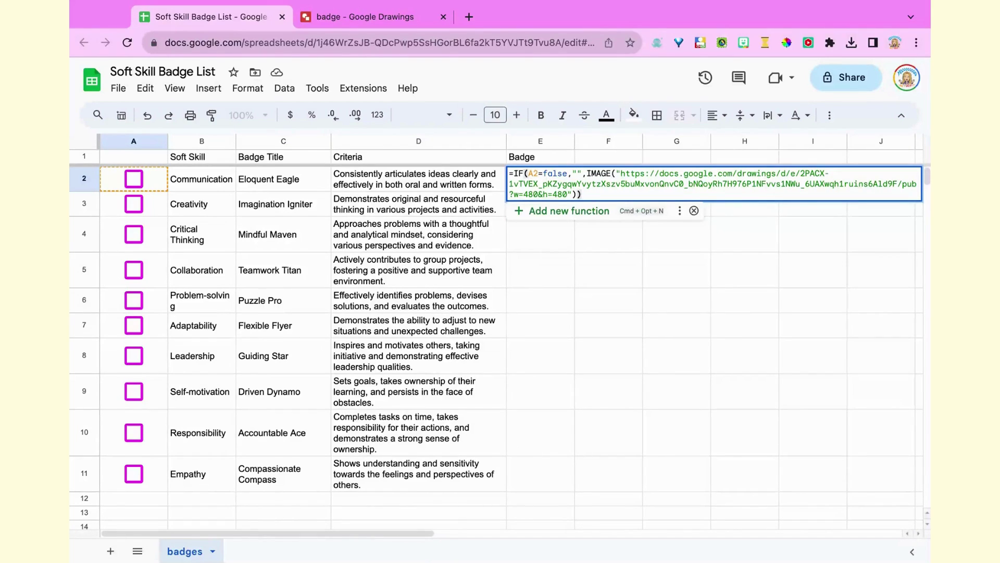
key("Return")
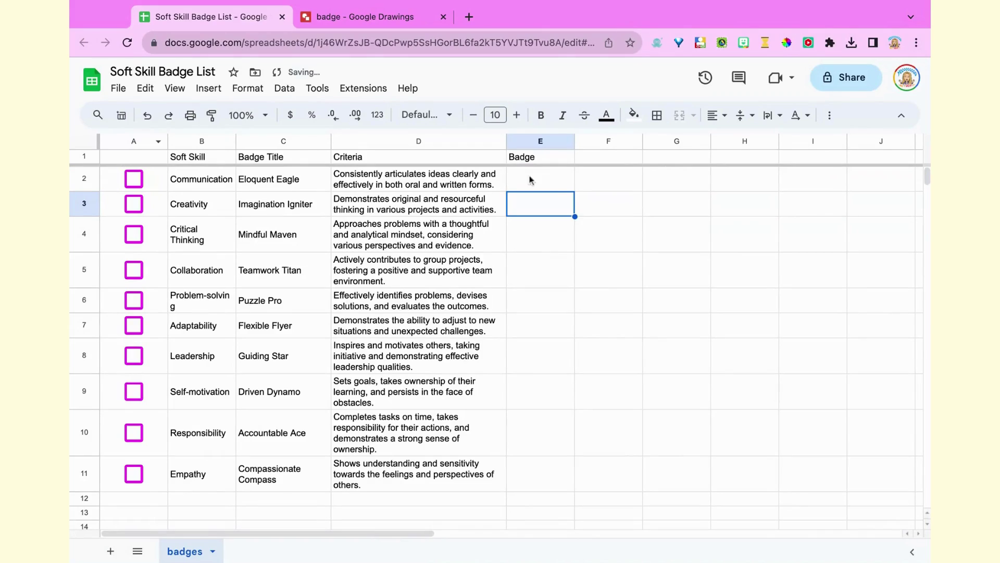
Toggle the A2 Communication checkbox to test the badge, leaving it checked so E2 shows the image.
left_click(555, 185)
left_click(133, 183)
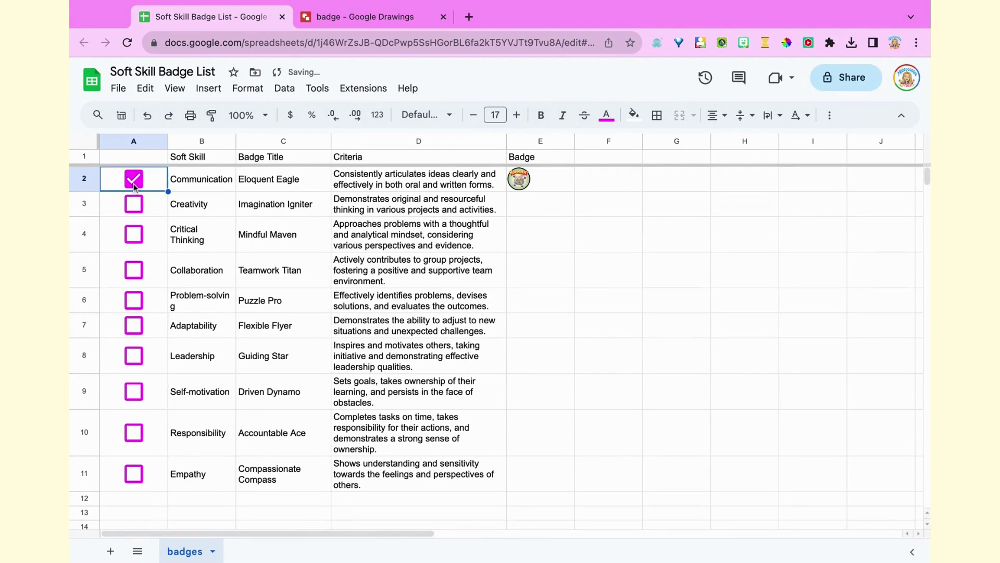
left_click(134, 183)
left_click(133, 183)
left_click(134, 183)
left_click(134, 184)
left_click(134, 183)
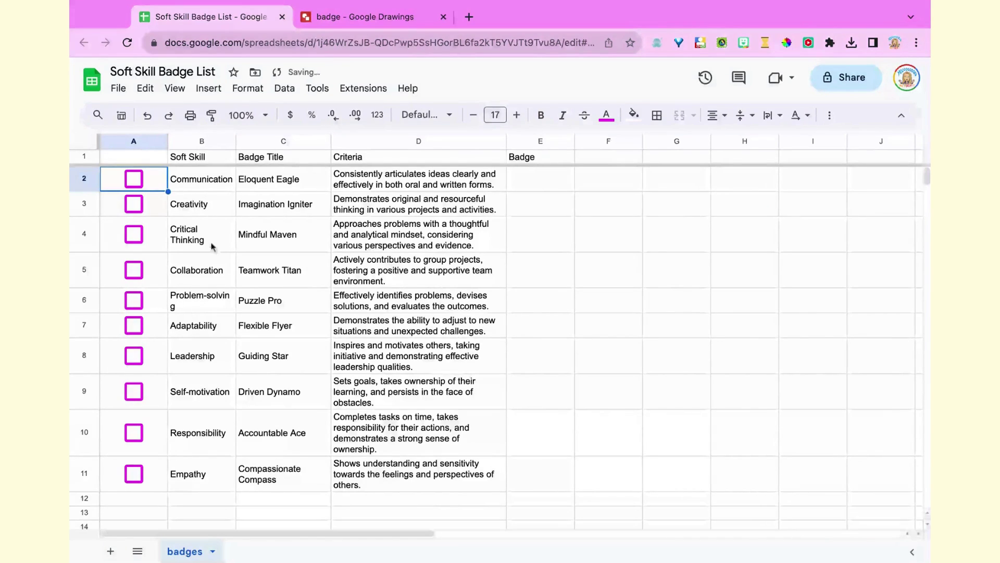
left_click(134, 180)
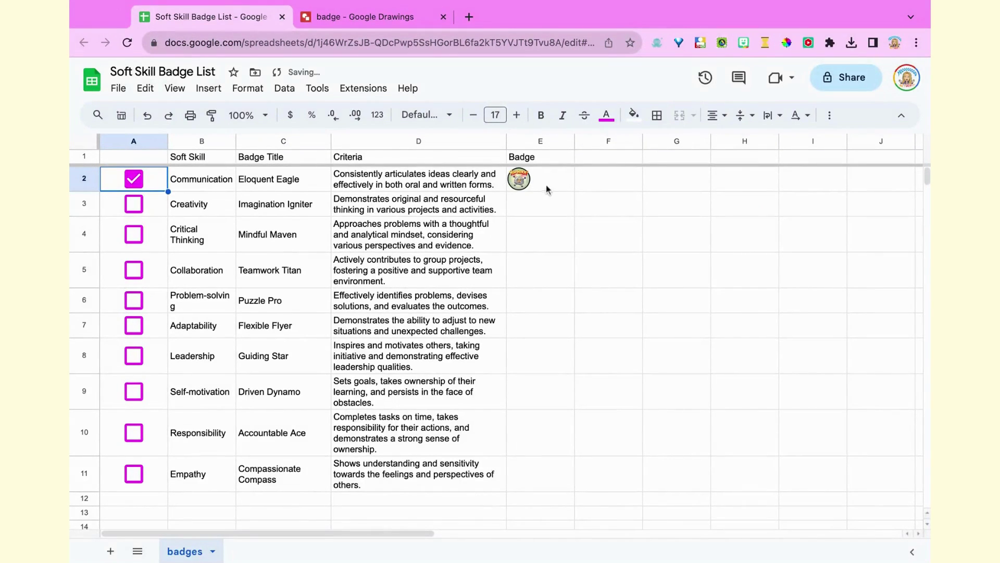
left_click(536, 188)
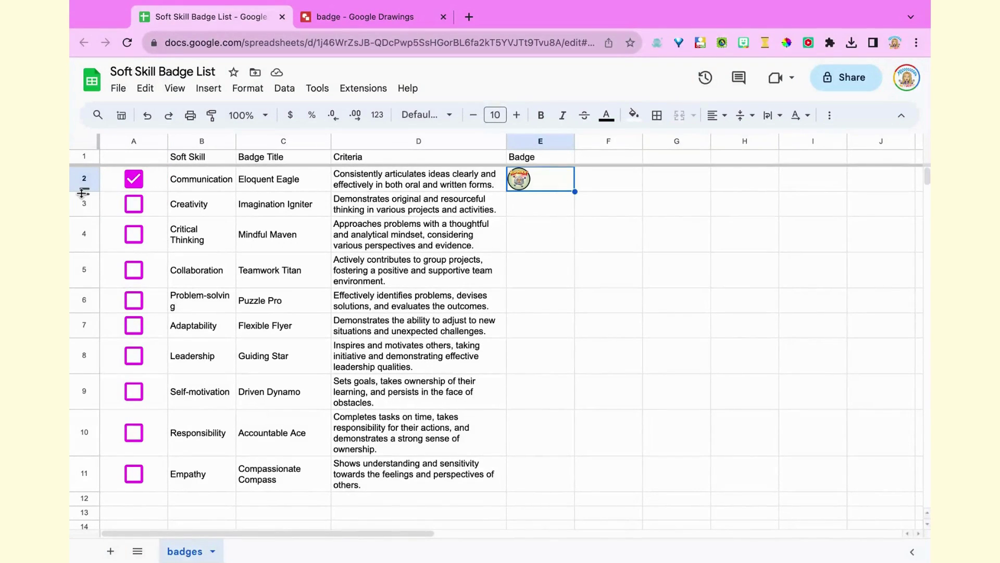
Enlarge row 2 and widen column E so the badge image displays bigger.
left_click_drag(82, 192, 82, 256)
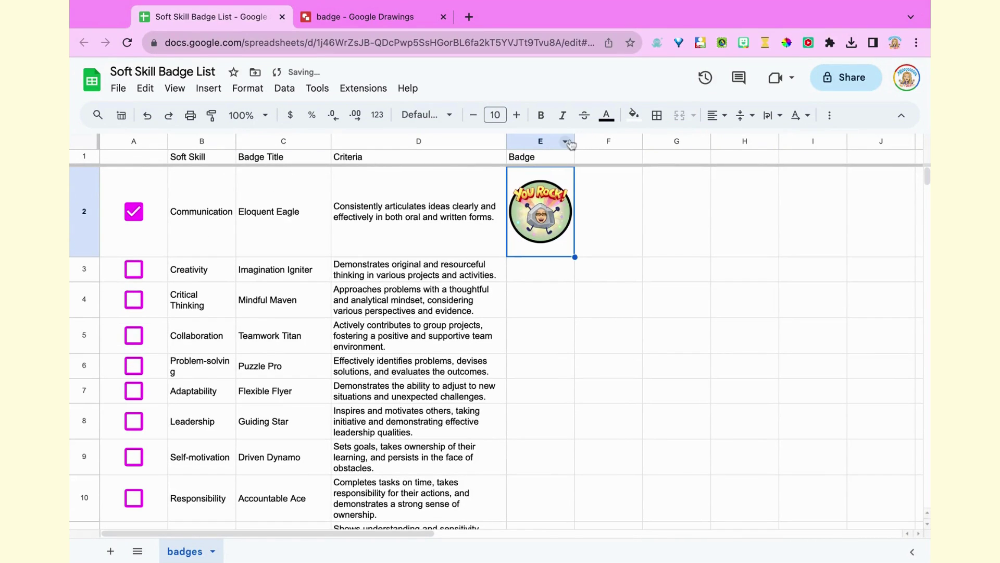
left_click_drag(574, 141, 630, 141)
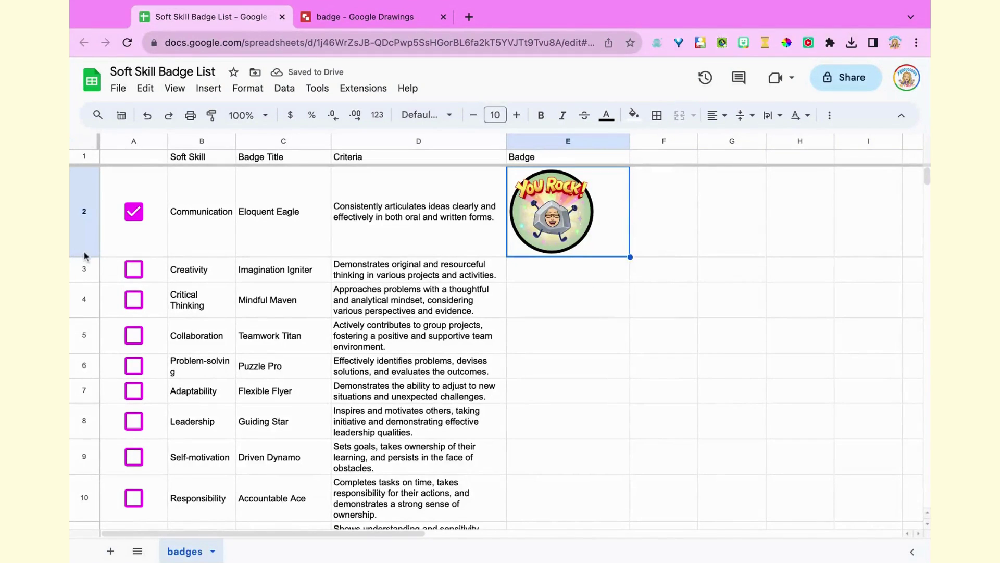
left_click_drag(84, 255, 83, 275)
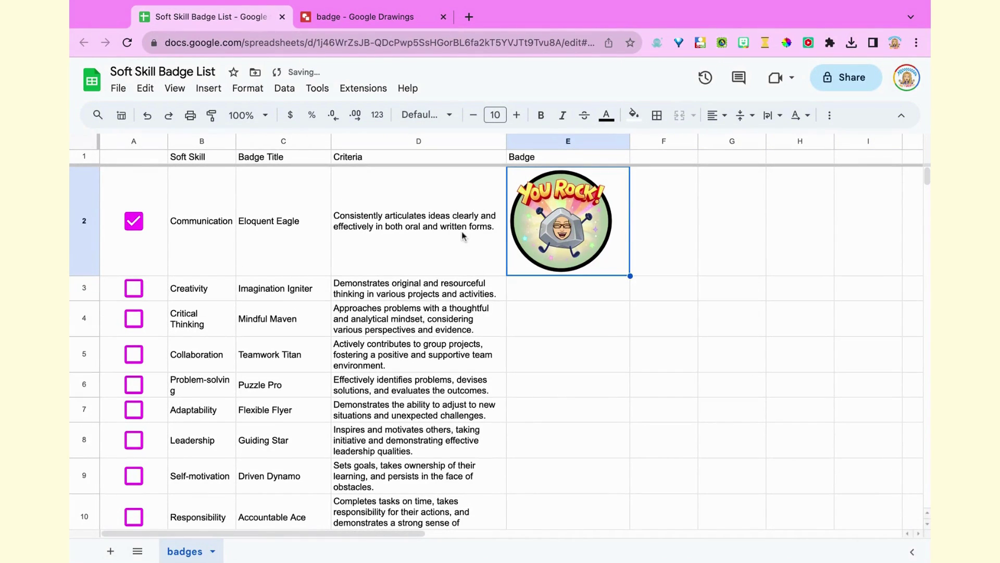
Centre-align the contents of the Badge column E.
left_click(599, 142)
left_click(718, 115)
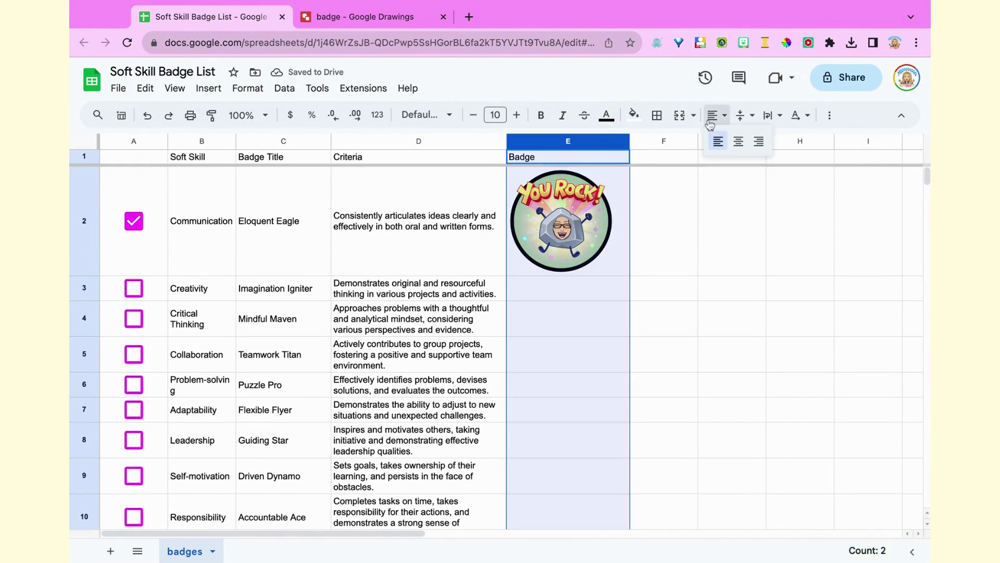
left_click(739, 142)
Toggle the A2 Communication checkbox again, ending unchecked so E2 is blank.
left_click(605, 244)
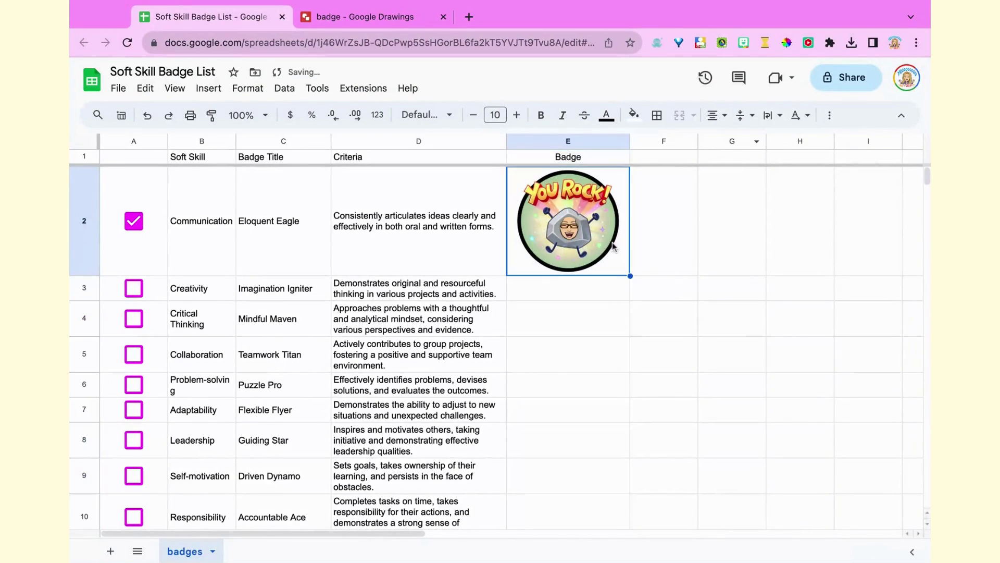
left_click(138, 227)
left_click(139, 228)
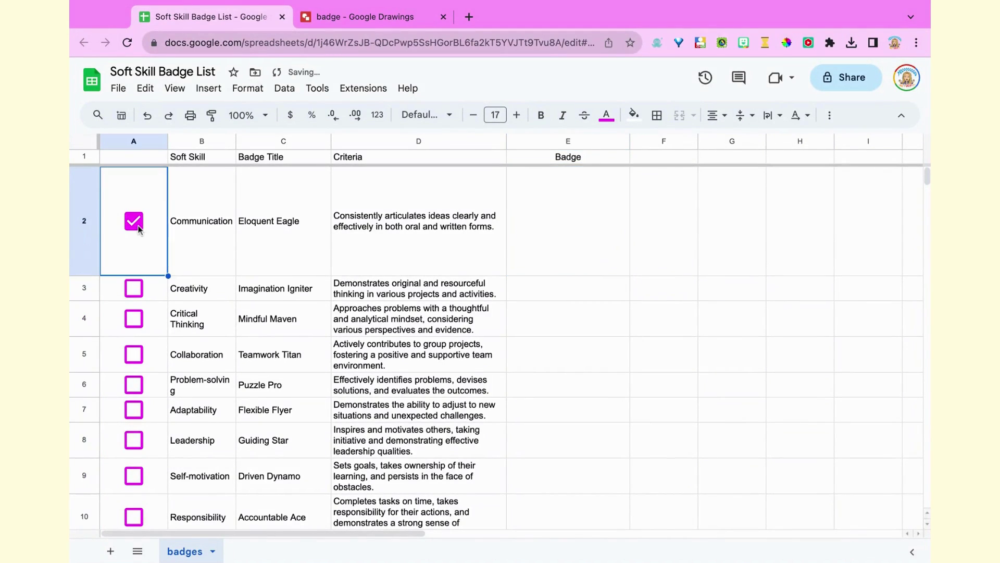
left_click(140, 229)
left_click(139, 229)
left_click(139, 228)
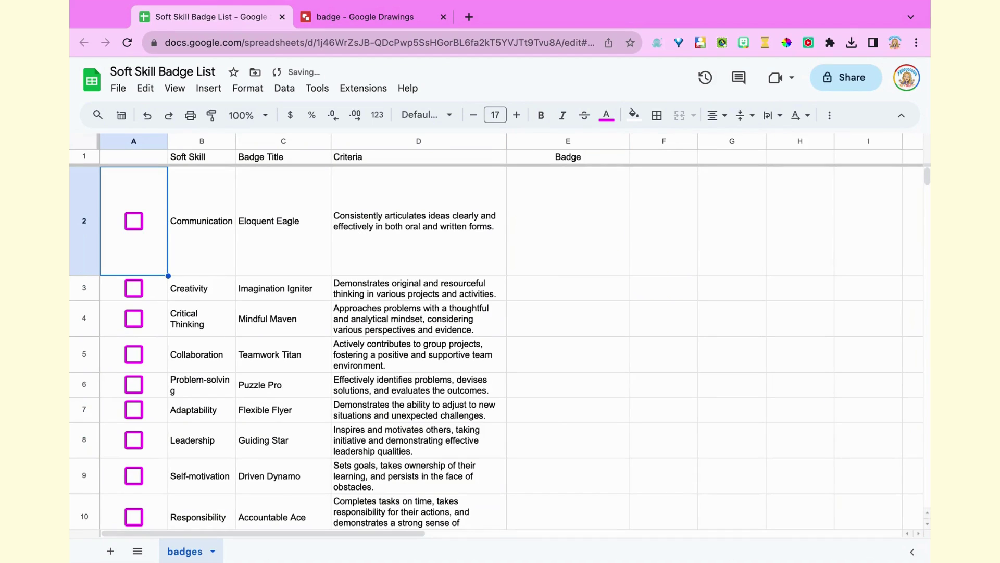